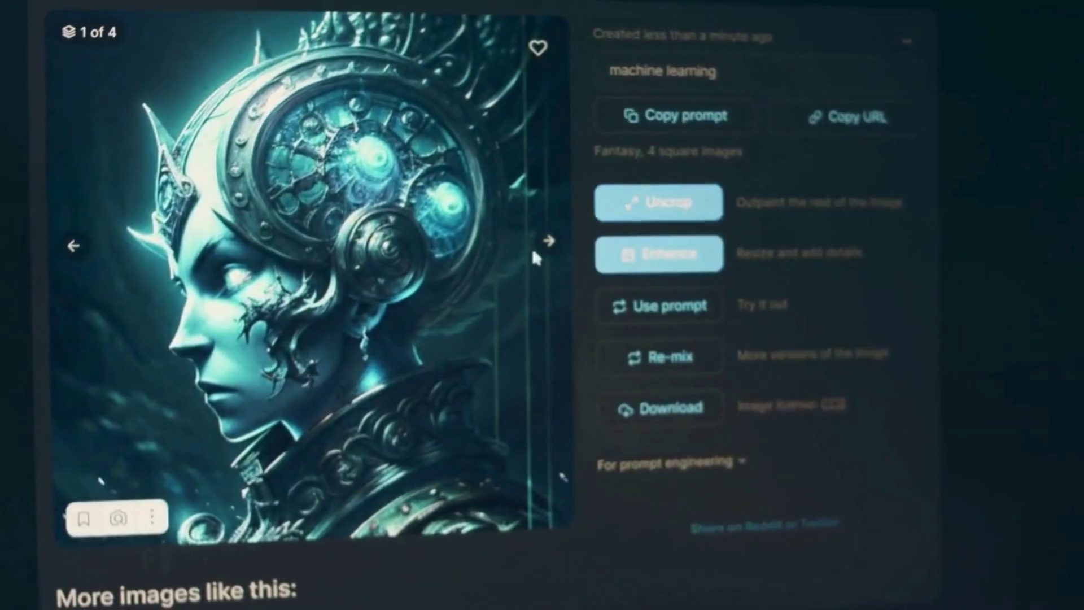
- Step through the fantasy image set from image 1 to image 4 of 4
{"action": "left_click", "coordinate": [545, 241]}
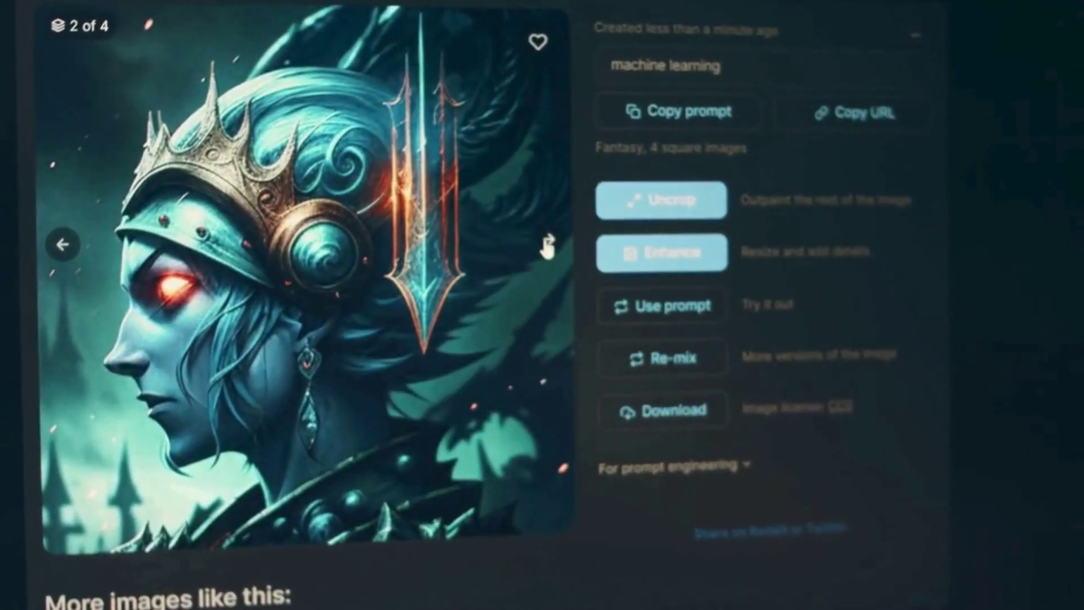
{"action": "left_click", "coordinate": [546, 244]}
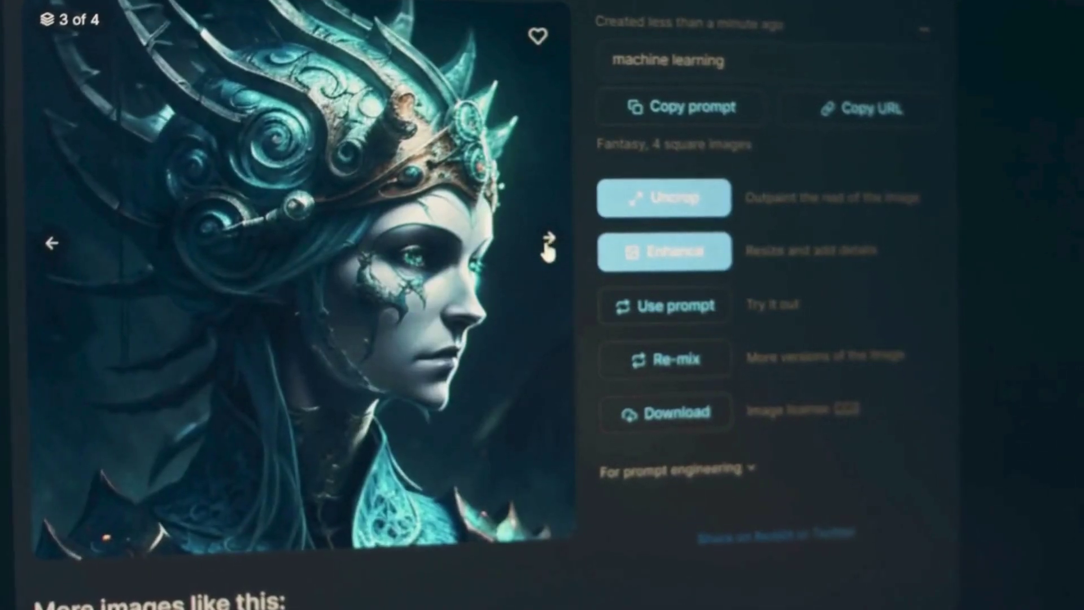
{"action": "left_click", "coordinate": [547, 249]}
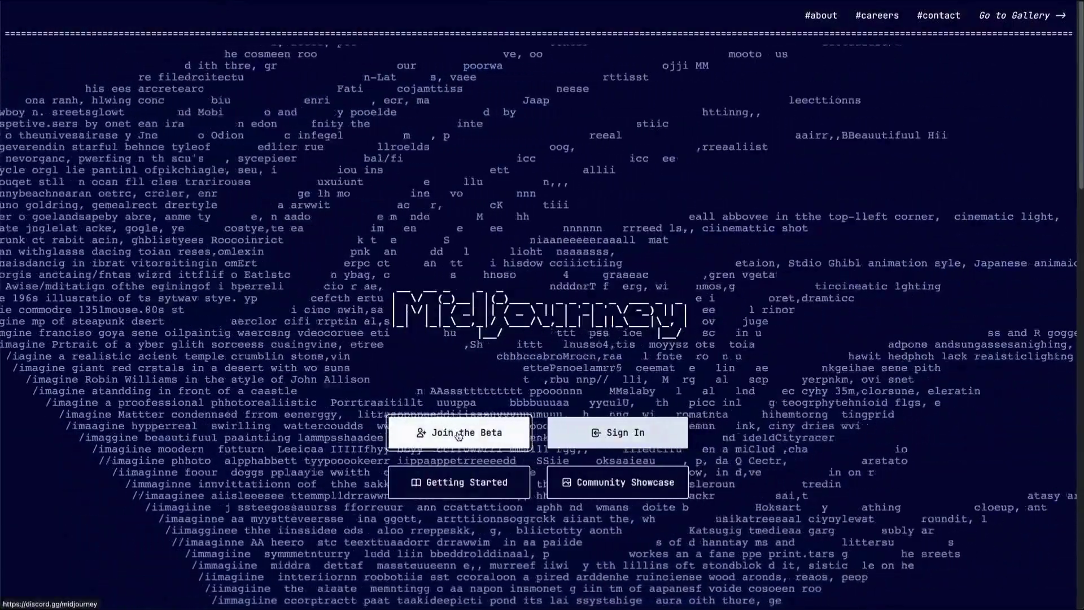
- Join the Midjourney server on Discord and scroll down its channel list
{"action": "left_click", "coordinate": [457, 434]}
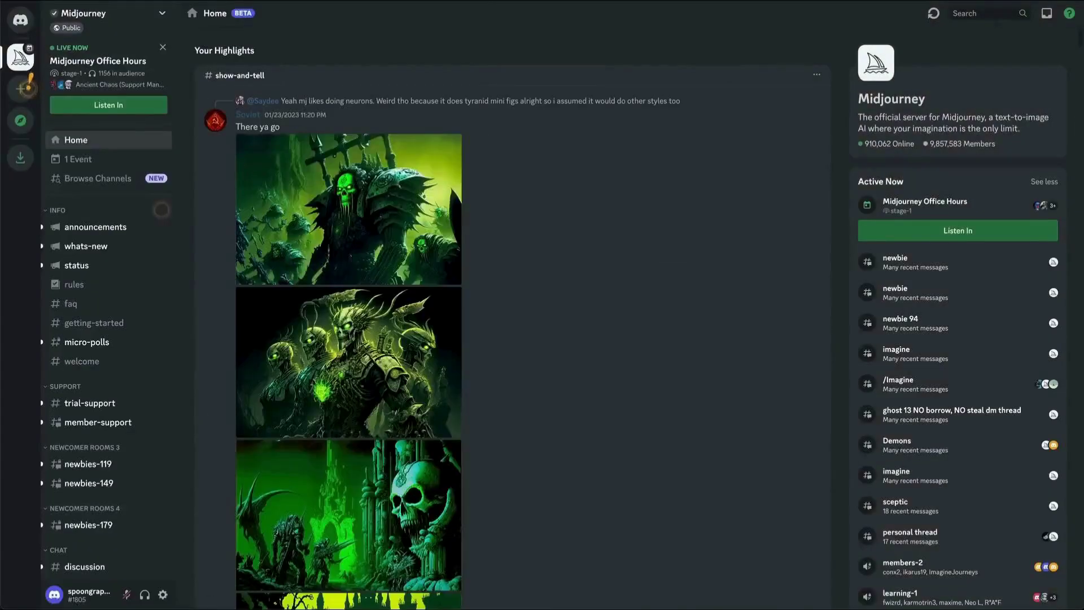
{"action": "scroll", "coordinate": [588, 325], "scroll_direction": "down", "scroll_amount": 15}
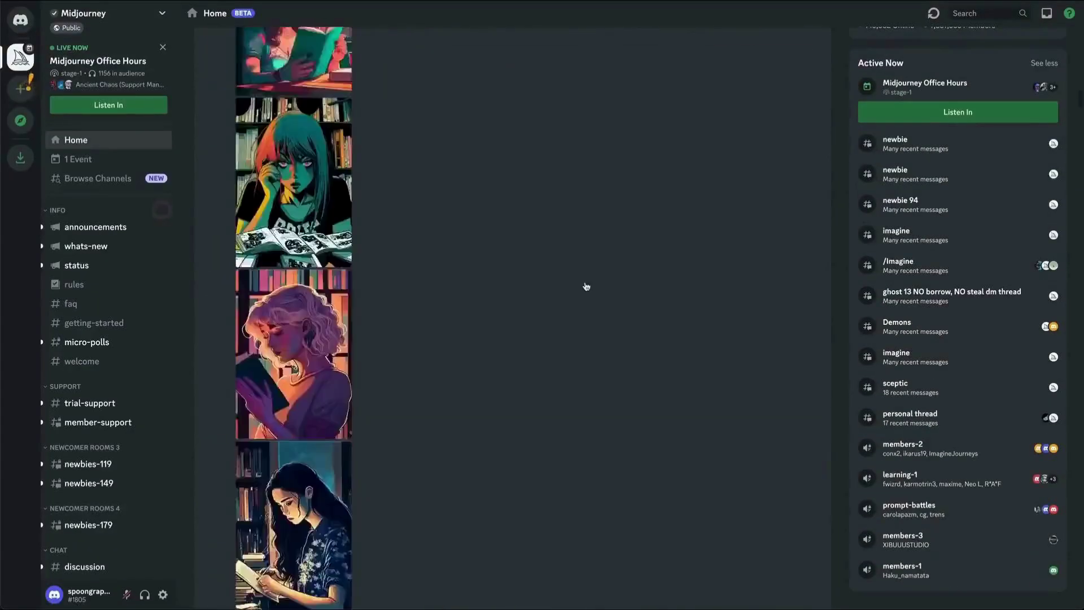
{"action": "scroll", "coordinate": [586, 286], "scroll_direction": "down", "scroll_amount": 8}
{"action": "scroll", "coordinate": [586, 287], "scroll_direction": "down", "scroll_amount": 15}
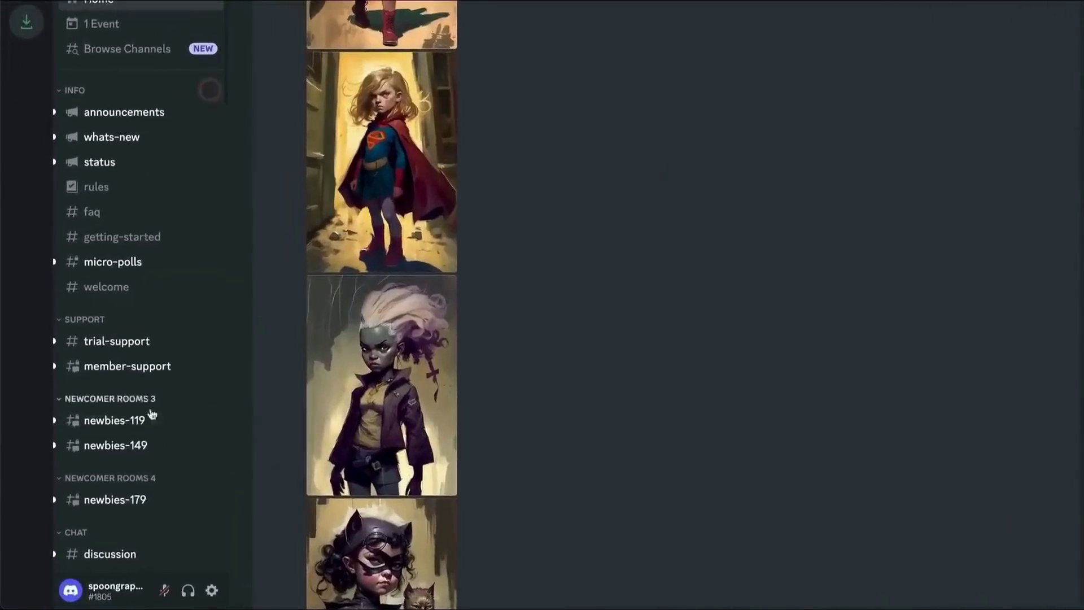
- Open the newbies-119 channel and start an /imagine prompt in the message box
{"action": "left_click", "coordinate": [102, 463]}
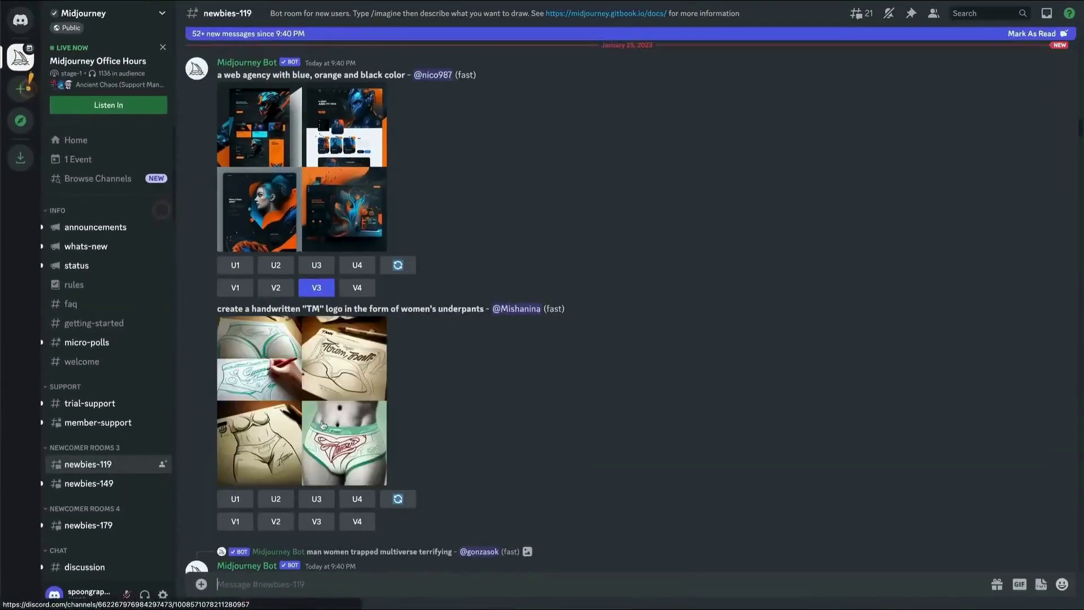
{"action": "scroll", "coordinate": [532, 415], "scroll_direction": "down", "scroll_amount": 10}
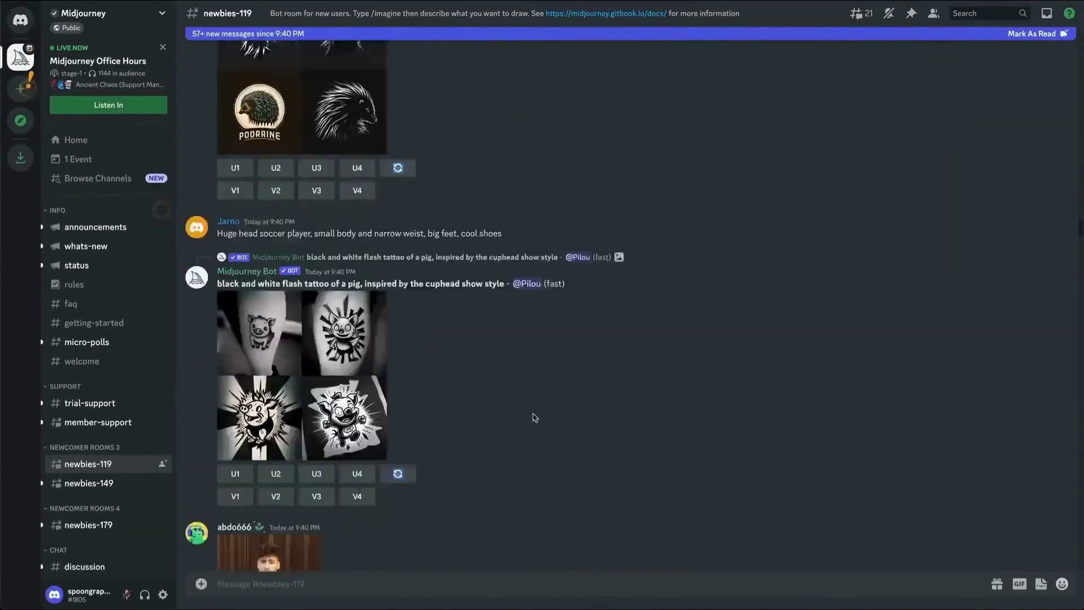
{"action": "scroll", "coordinate": [536, 417], "scroll_direction": "down", "scroll_amount": 10}
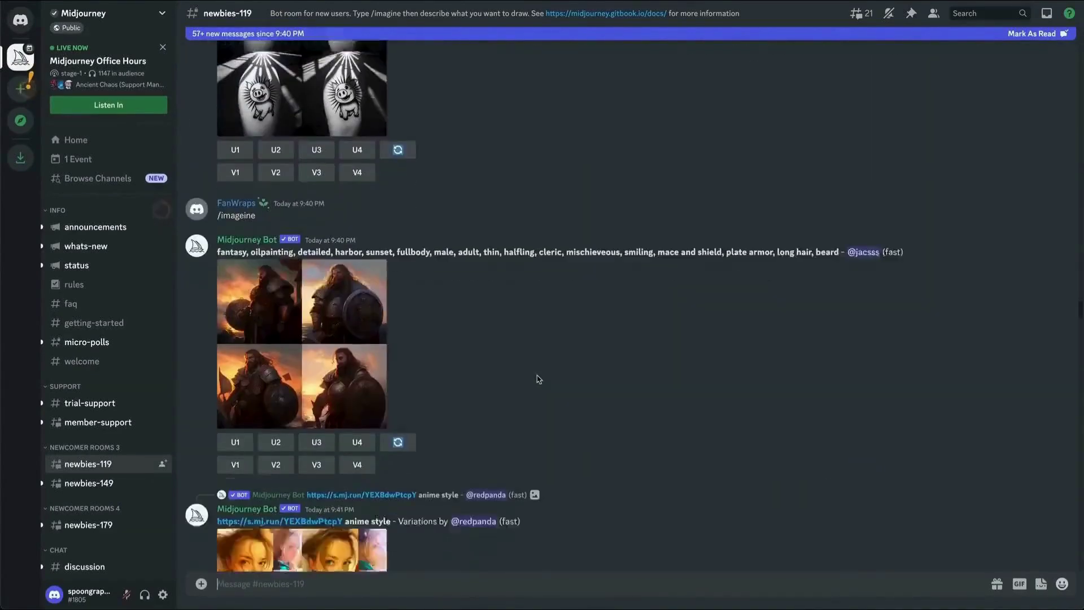
{"action": "type", "text": "/imagine"}
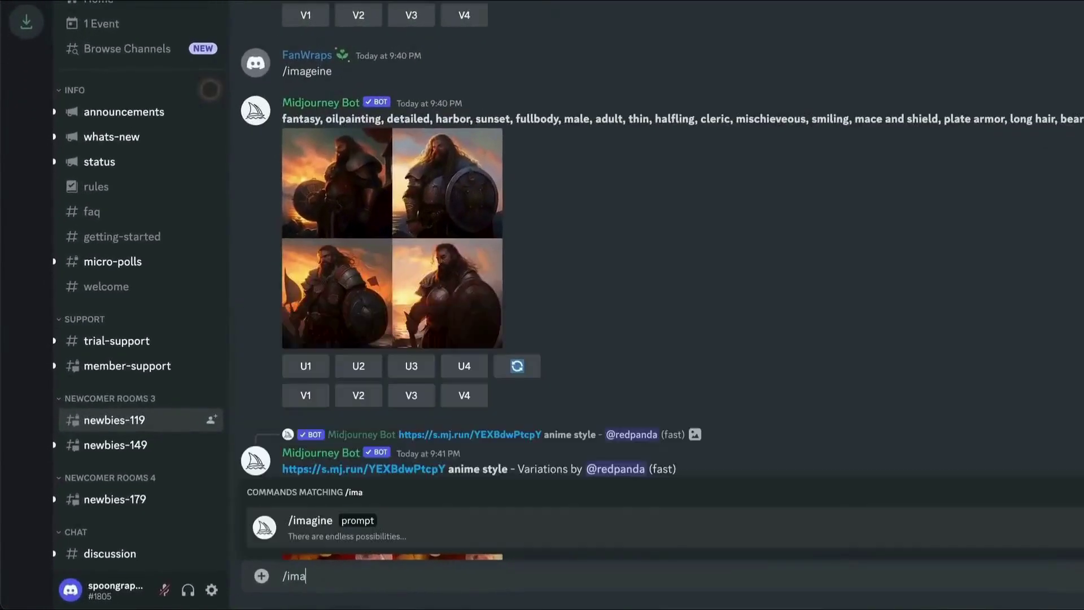
{"action": "key", "text": "Tab"}
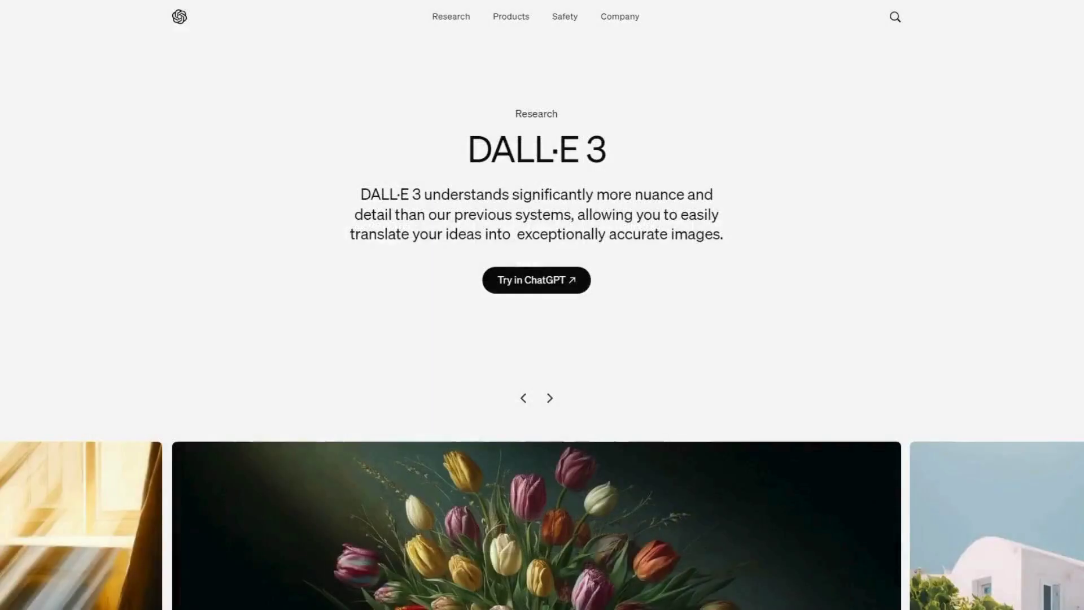
- Scroll the DALL·E 3 page past the tulip carousel and cherry blossoms to the cookie comparison
{"action": "scroll", "coordinate": [542, 350], "scroll_direction": "down", "scroll_amount": 2}
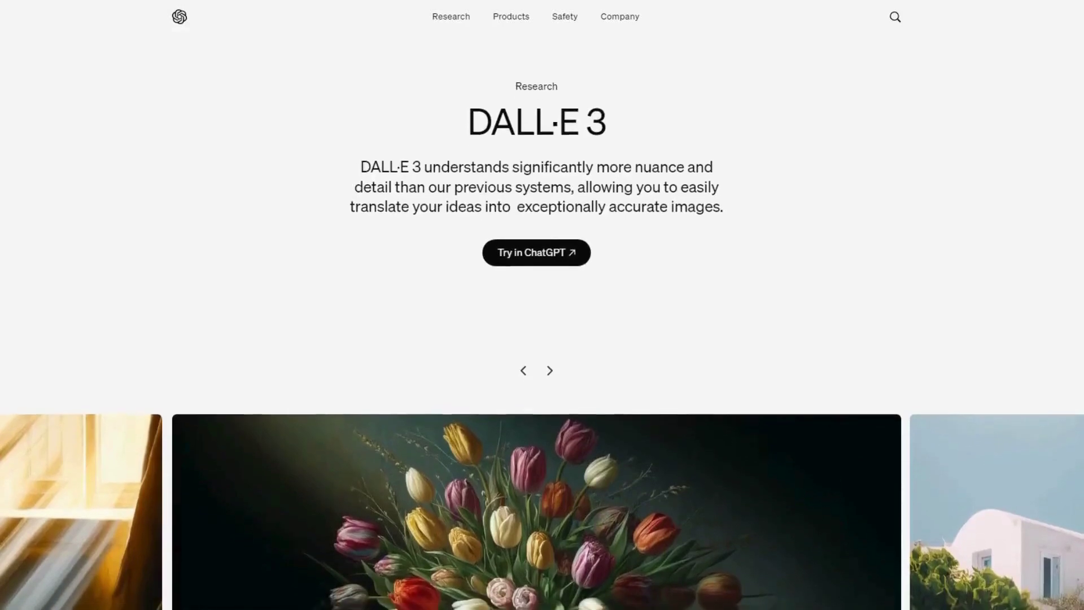
{"action": "scroll", "coordinate": [543, 338], "scroll_direction": "down", "scroll_amount": 2}
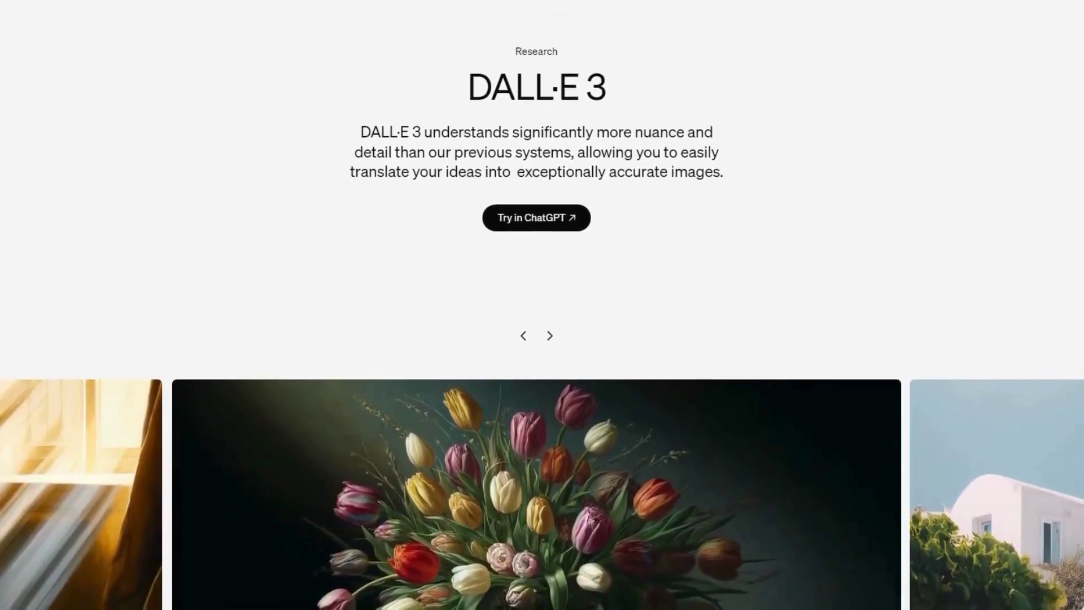
{"action": "scroll", "coordinate": [542, 339], "scroll_direction": "down", "scroll_amount": 2}
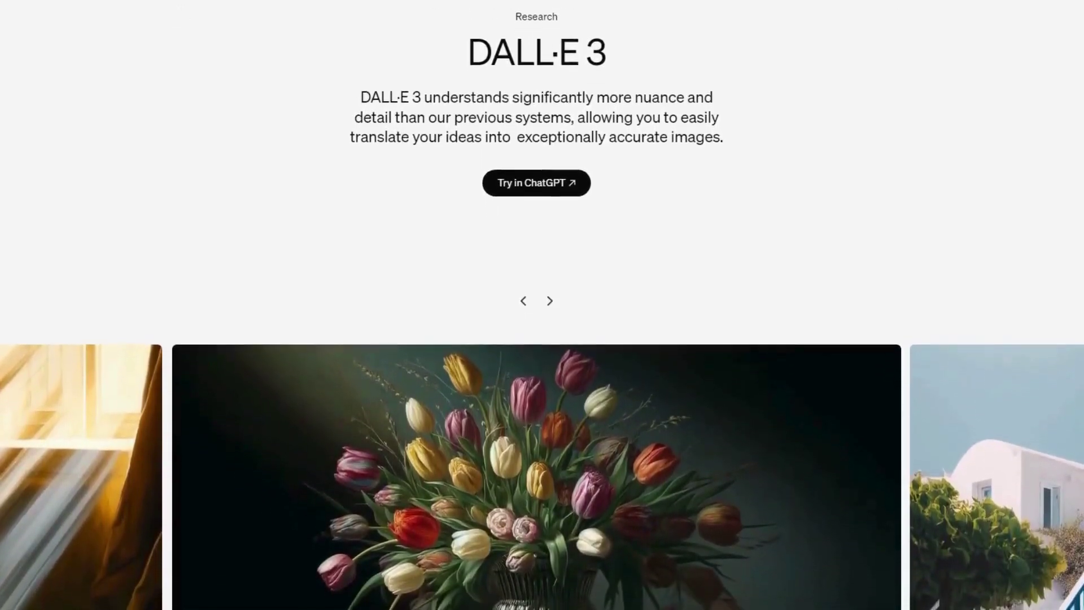
{"action": "scroll", "coordinate": [542, 340], "scroll_direction": "down", "scroll_amount": 2}
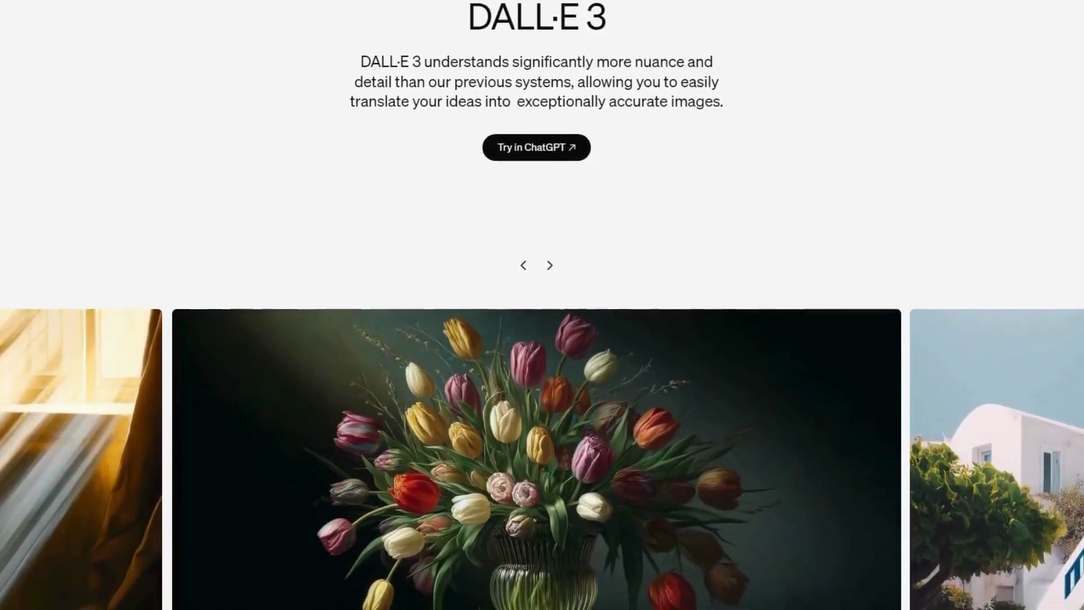
{"action": "scroll", "coordinate": [542, 338], "scroll_direction": "down", "scroll_amount": 2}
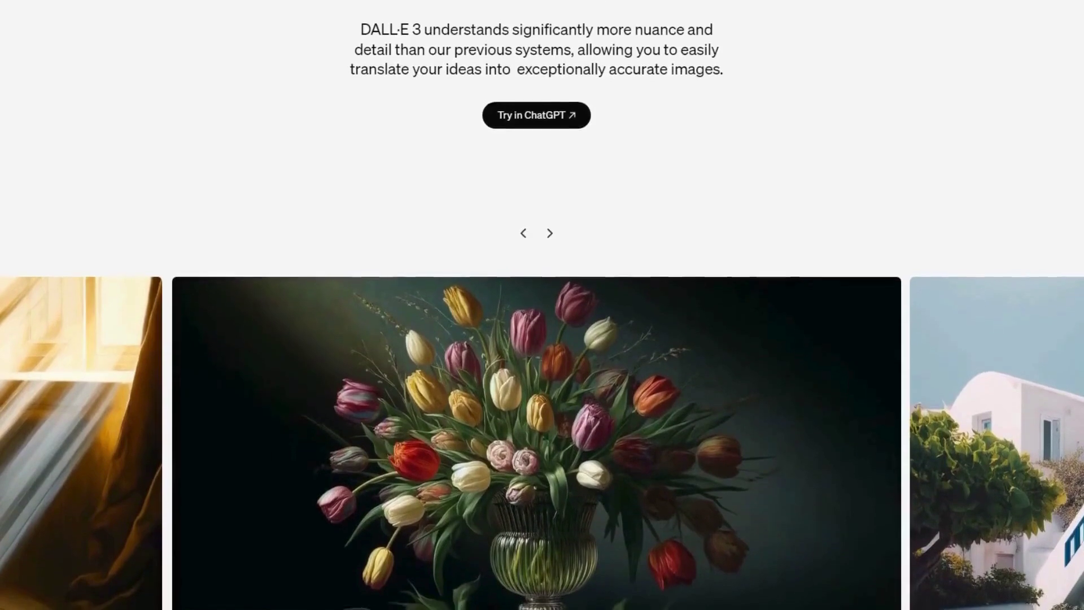
{"action": "scroll", "coordinate": [542, 339], "scroll_direction": "down", "scroll_amount": 2}
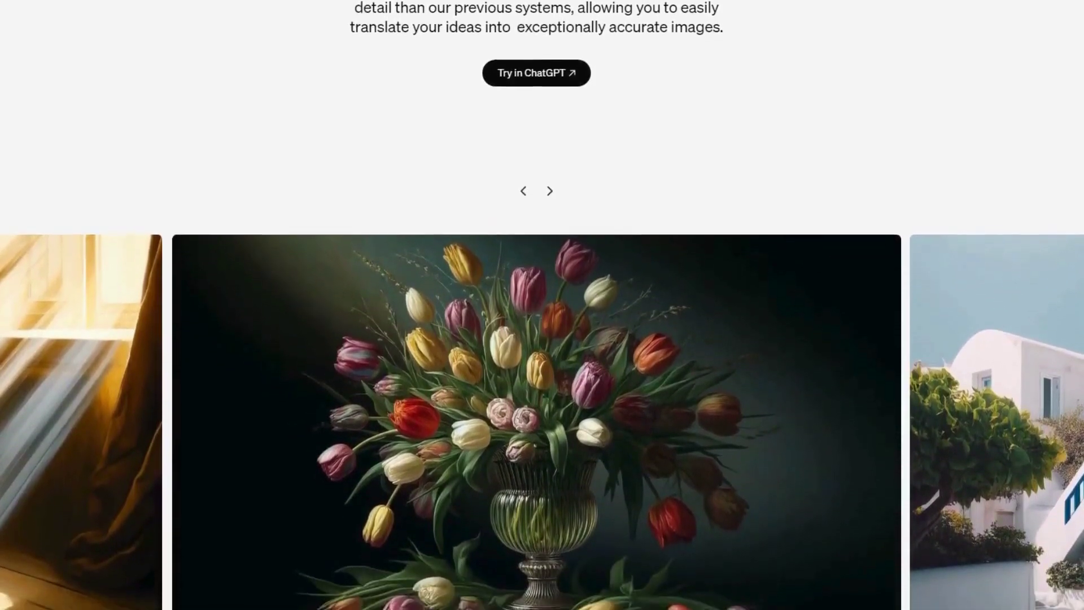
{"action": "scroll", "coordinate": [542, 339], "scroll_direction": "down", "scroll_amount": 2}
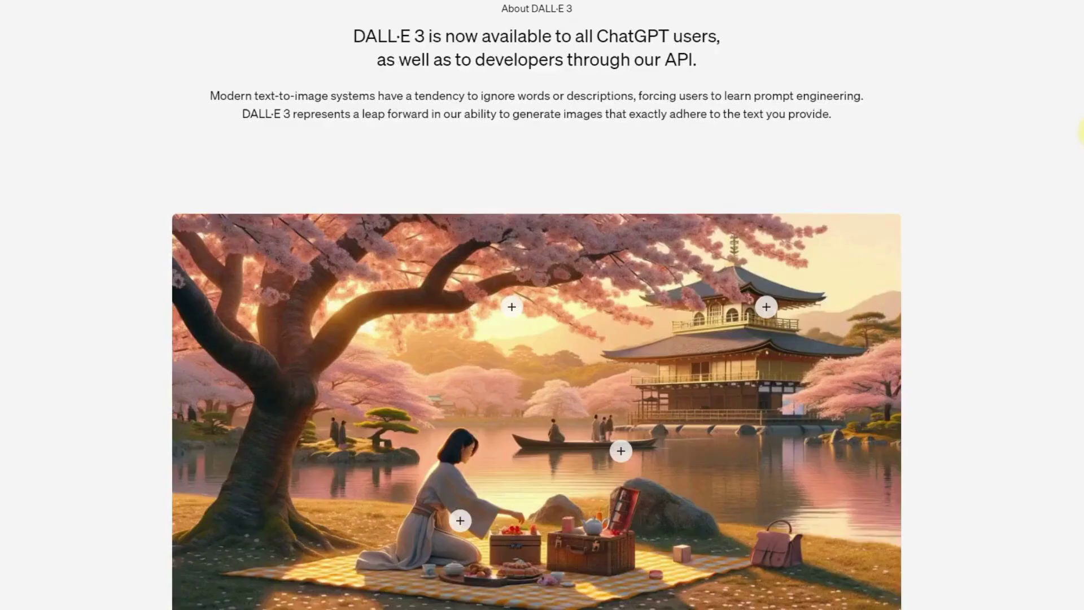
{"action": "scroll", "coordinate": [542, 339], "scroll_direction": "down", "scroll_amount": 2}
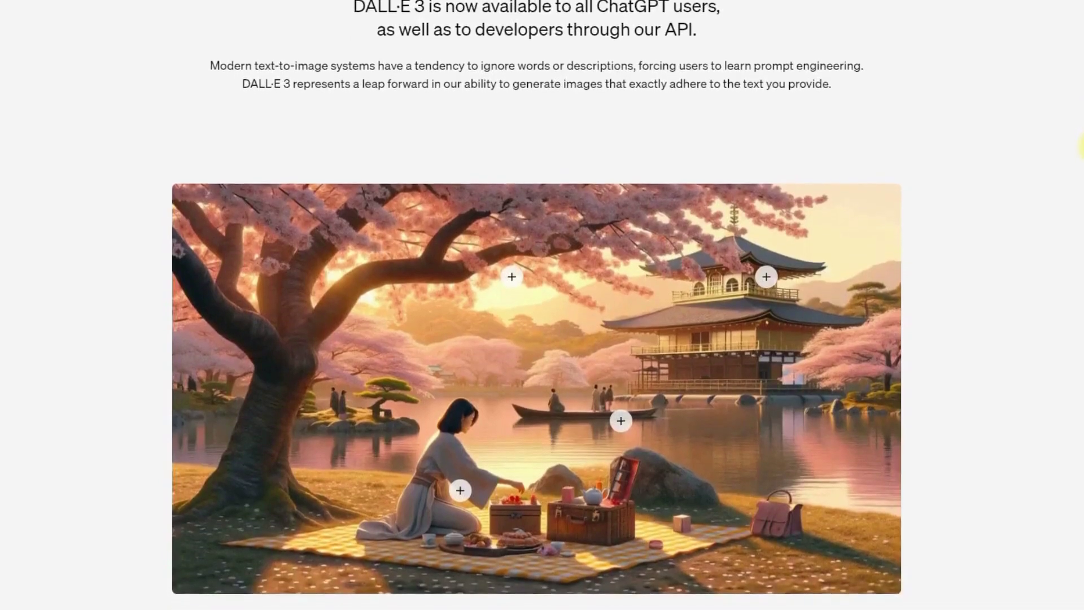
{"action": "scroll", "coordinate": [1082, 148], "scroll_direction": "down", "scroll_amount": 3}
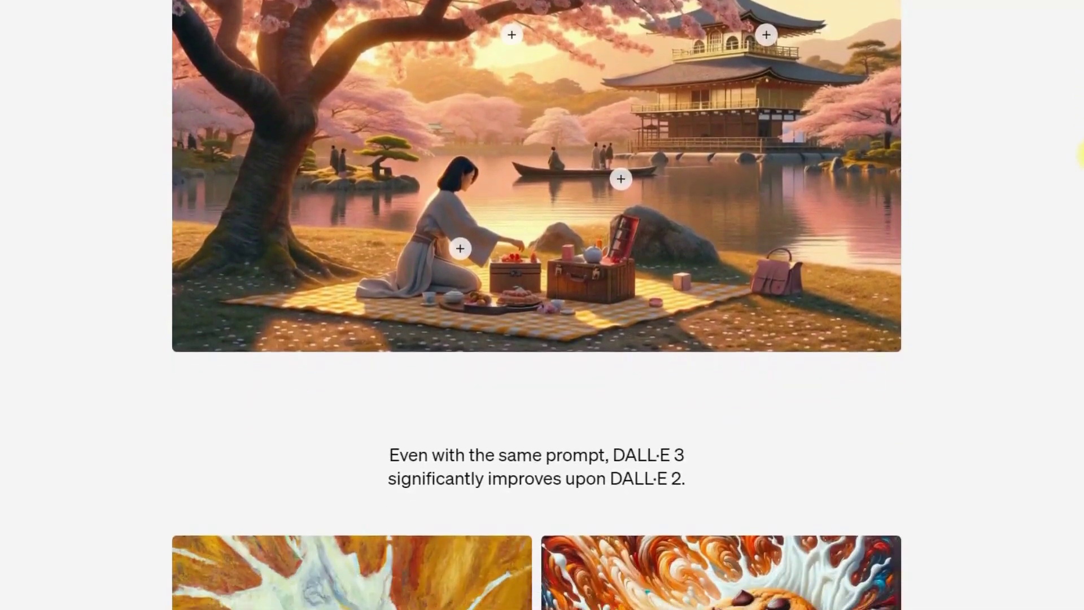
{"action": "scroll", "coordinate": [1081, 153], "scroll_direction": "down", "scroll_amount": 5}
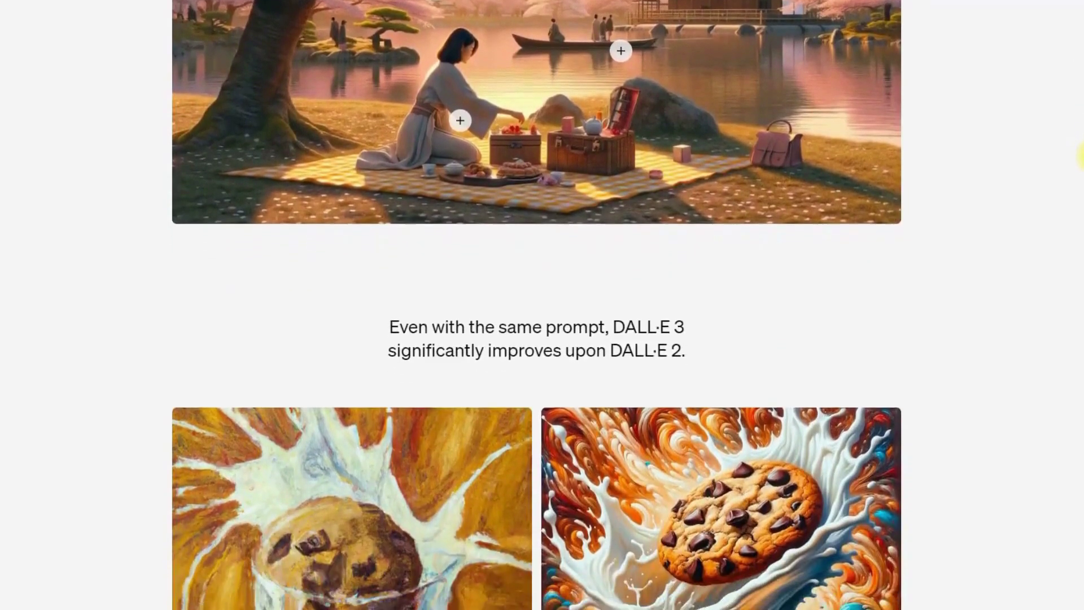
{"action": "scroll", "coordinate": [1080, 157], "scroll_direction": "down", "scroll_amount": 6}
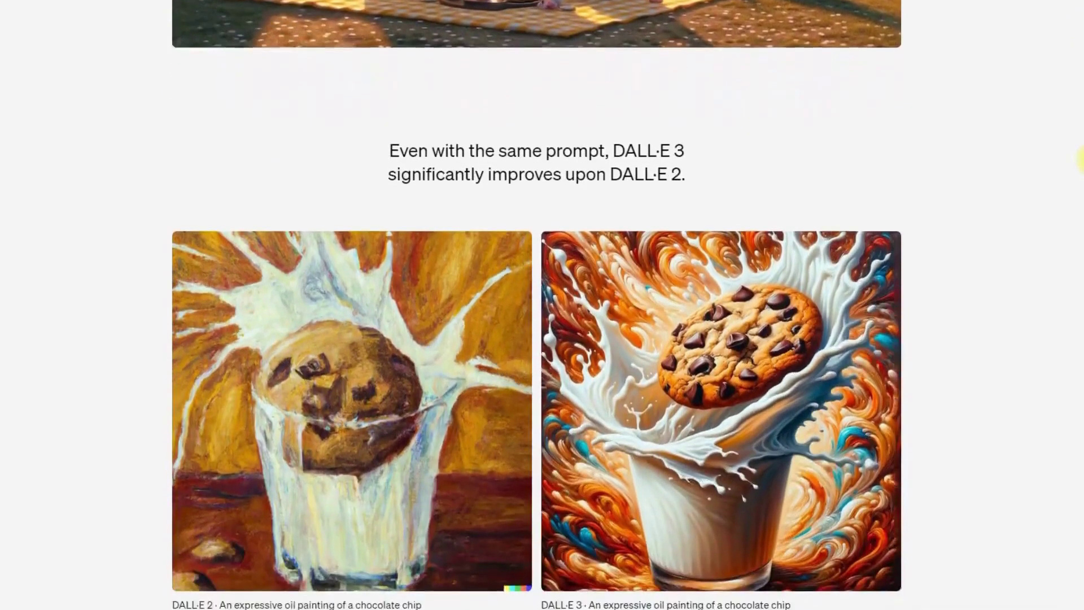
{"action": "scroll", "coordinate": [1081, 161], "scroll_direction": "down", "scroll_amount": 6}
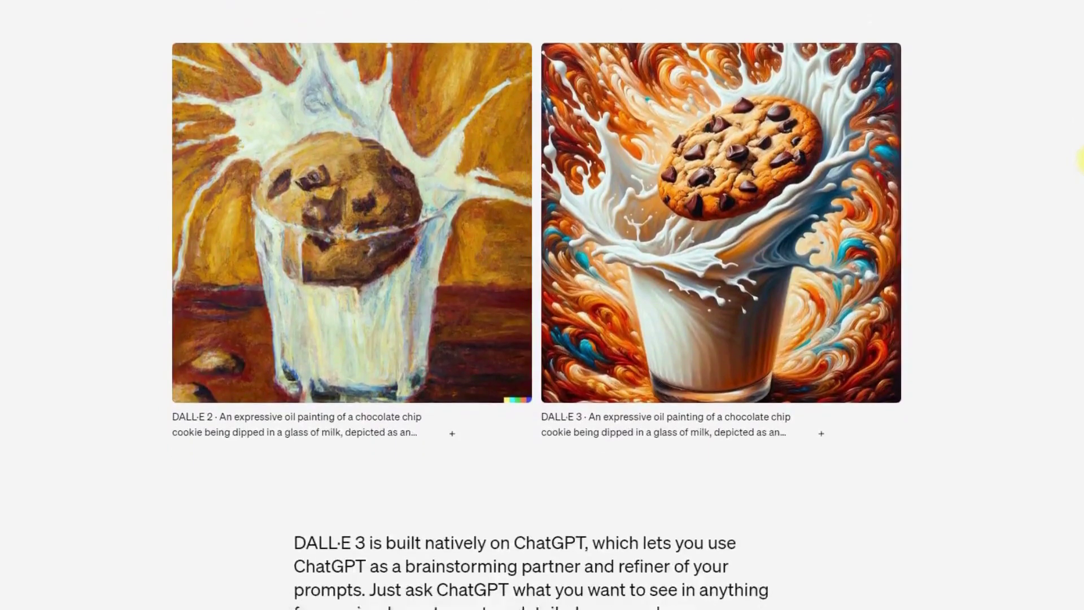
{"action": "scroll", "coordinate": [1081, 161], "scroll_direction": "down", "scroll_amount": 6}
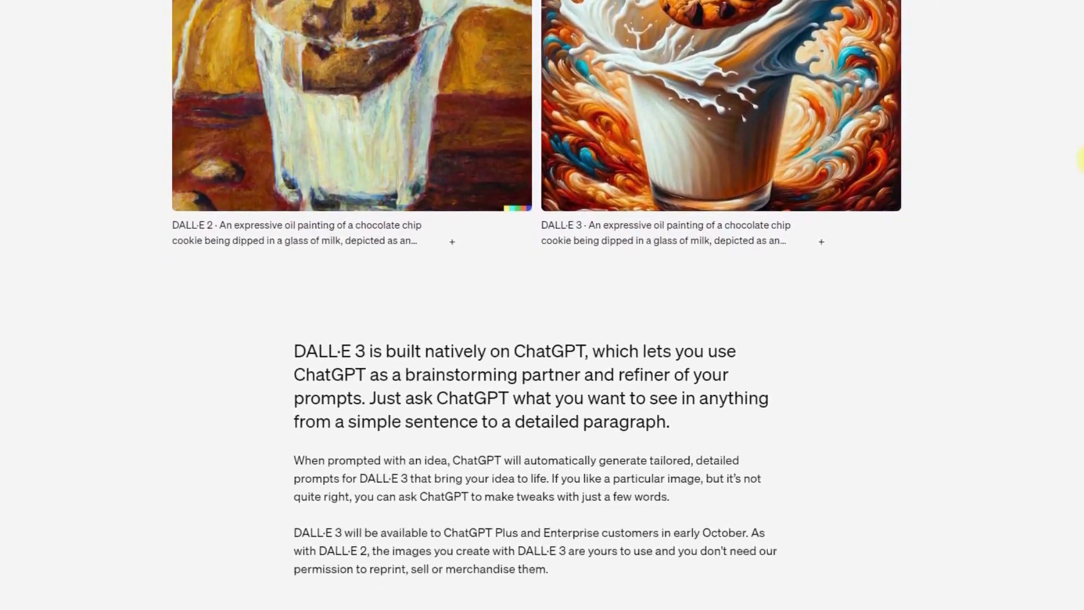
{"action": "scroll", "coordinate": [1082, 161], "scroll_direction": "down", "scroll_amount": 6}
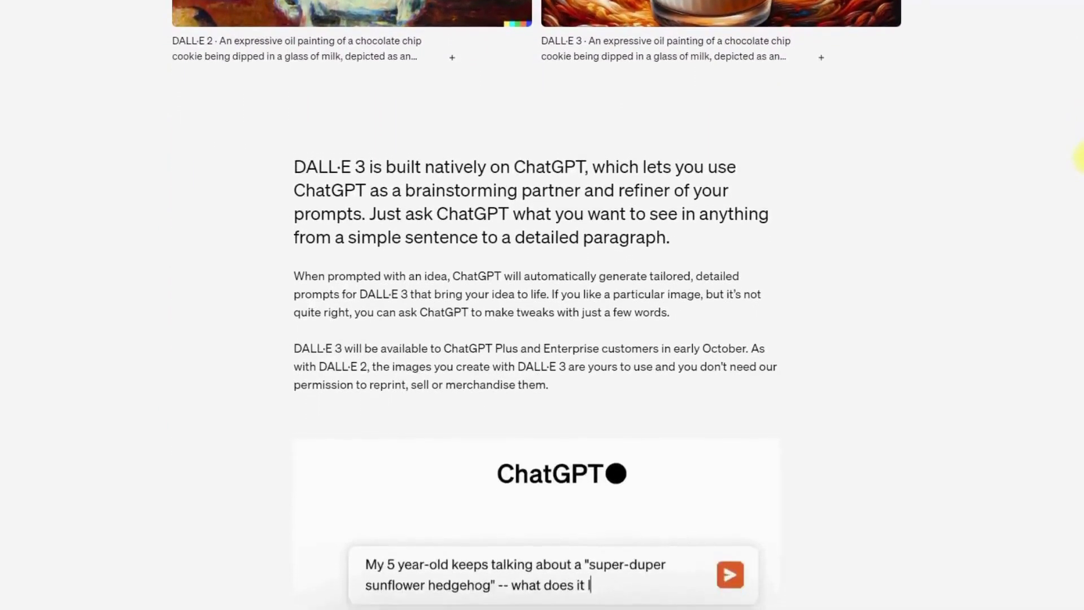
{"action": "scroll", "coordinate": [1082, 161], "scroll_direction": "down", "scroll_amount": 4}
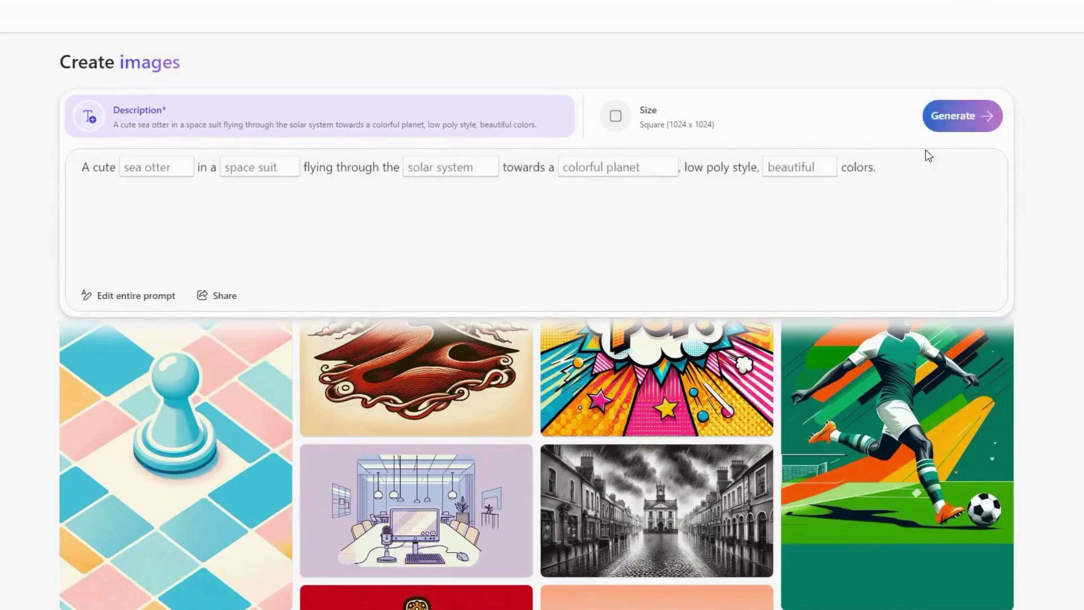
- Generate images of a low-poly sea otter in a space suit flying through the solar system
{"action": "left_click", "coordinate": [958, 125]}
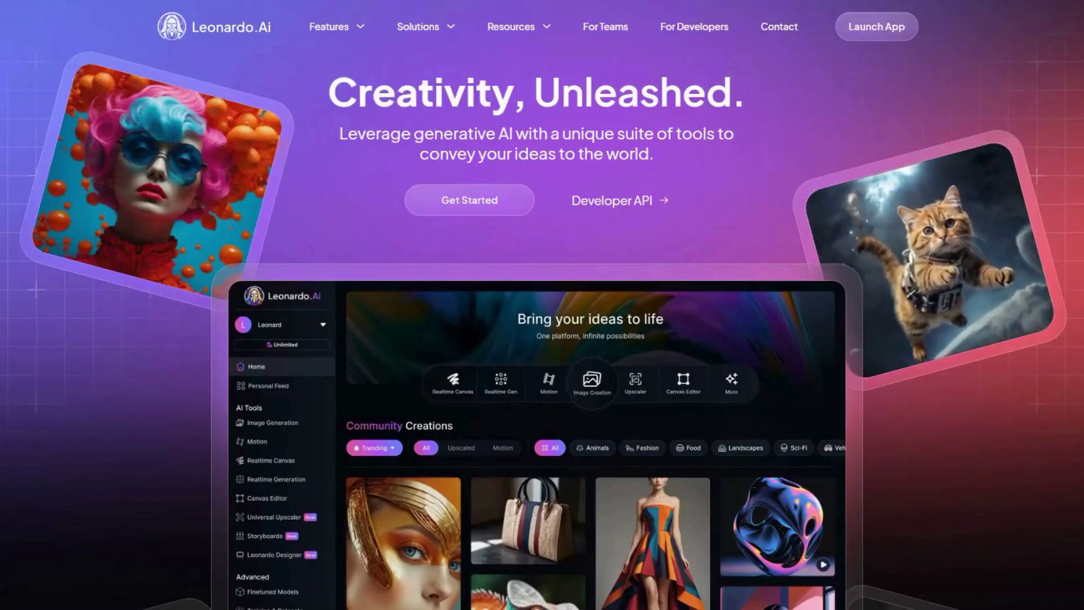
- Scroll through the Phoenix sections on coherent text in images and Edit with AI
{"action": "scroll", "coordinate": [542, 328], "scroll_direction": "down", "scroll_amount": 2}
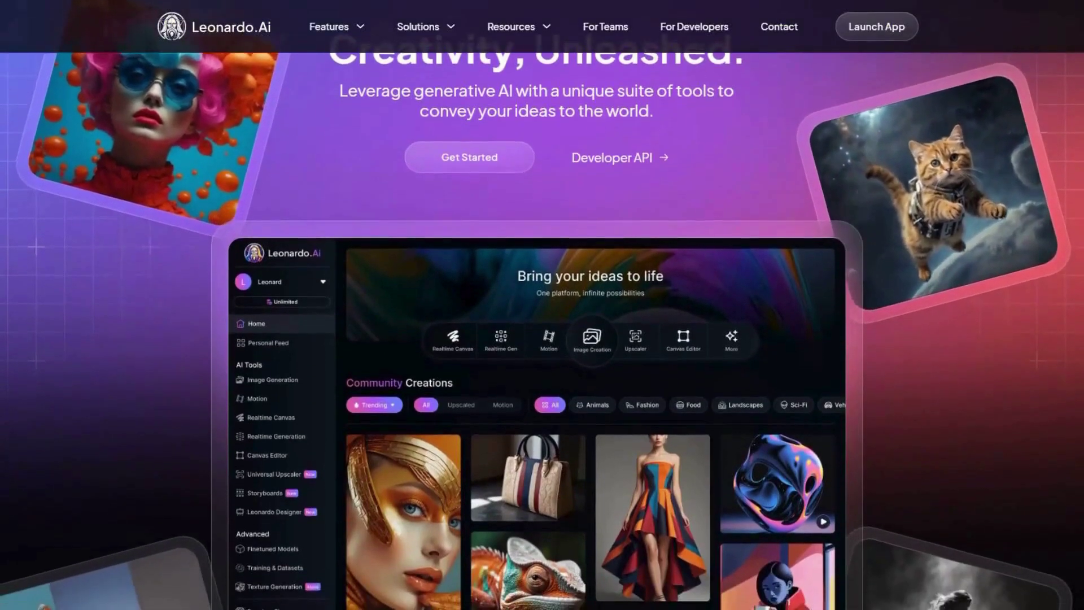
{"action": "scroll", "coordinate": [542, 328], "scroll_direction": "down", "scroll_amount": 2}
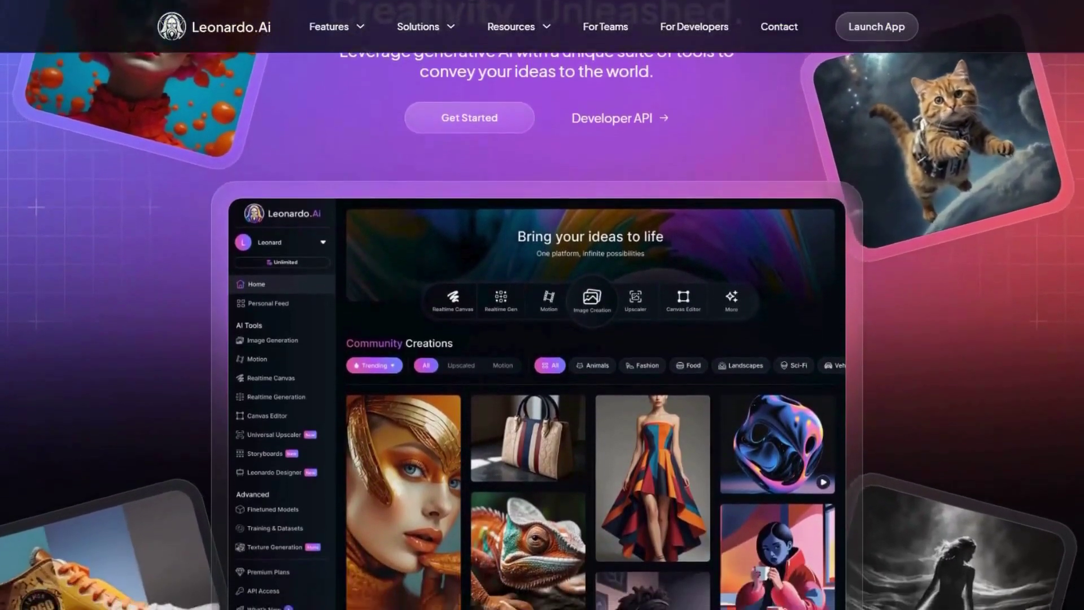
{"action": "scroll", "coordinate": [542, 327], "scroll_direction": "down", "scroll_amount": 3}
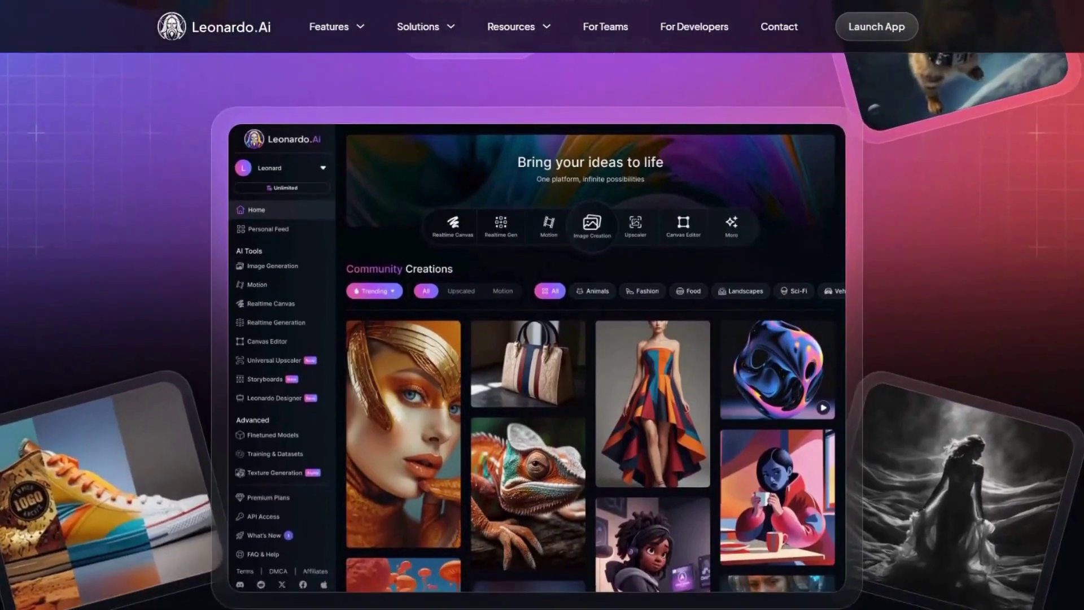
{"action": "scroll", "coordinate": [541, 327], "scroll_direction": "down", "scroll_amount": 2}
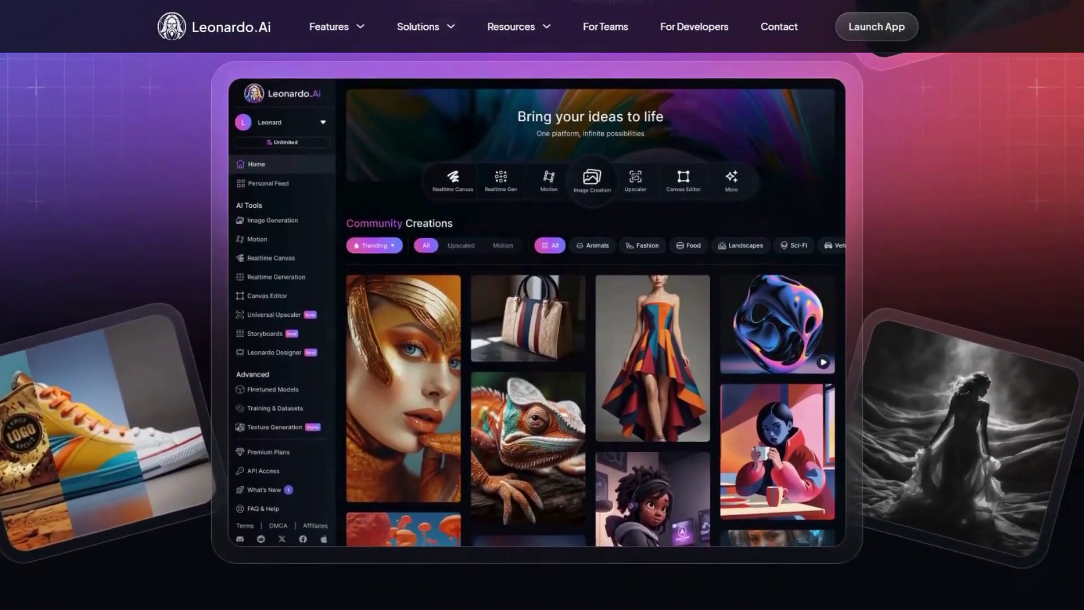
{"action": "scroll", "coordinate": [542, 327], "scroll_direction": "down", "scroll_amount": 1}
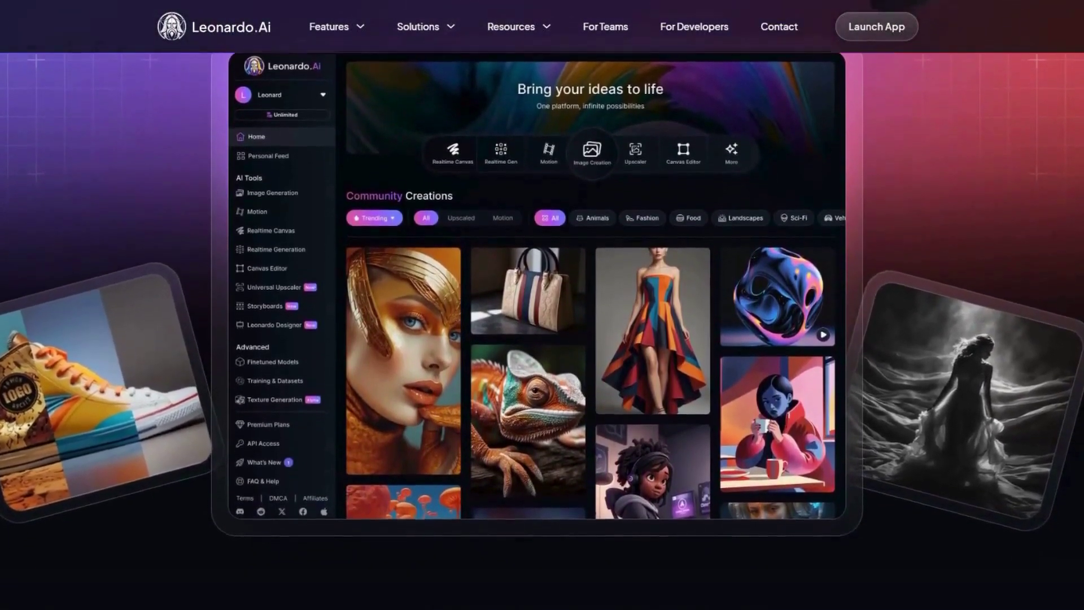
{"action": "scroll", "coordinate": [541, 328], "scroll_direction": "down", "scroll_amount": 1}
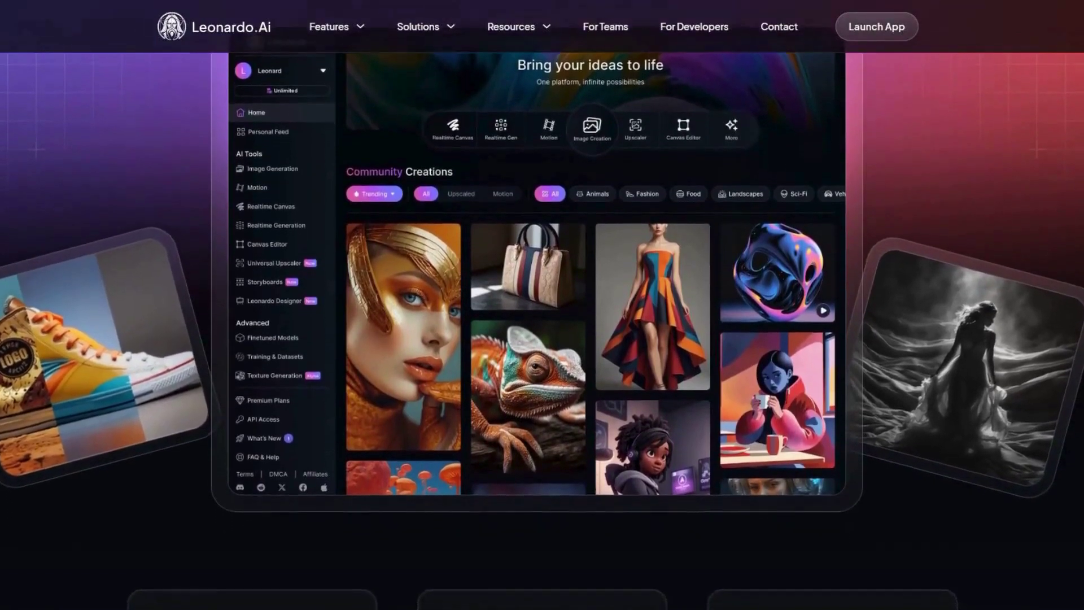
{"action": "scroll", "coordinate": [542, 328], "scroll_direction": "down", "scroll_amount": 2}
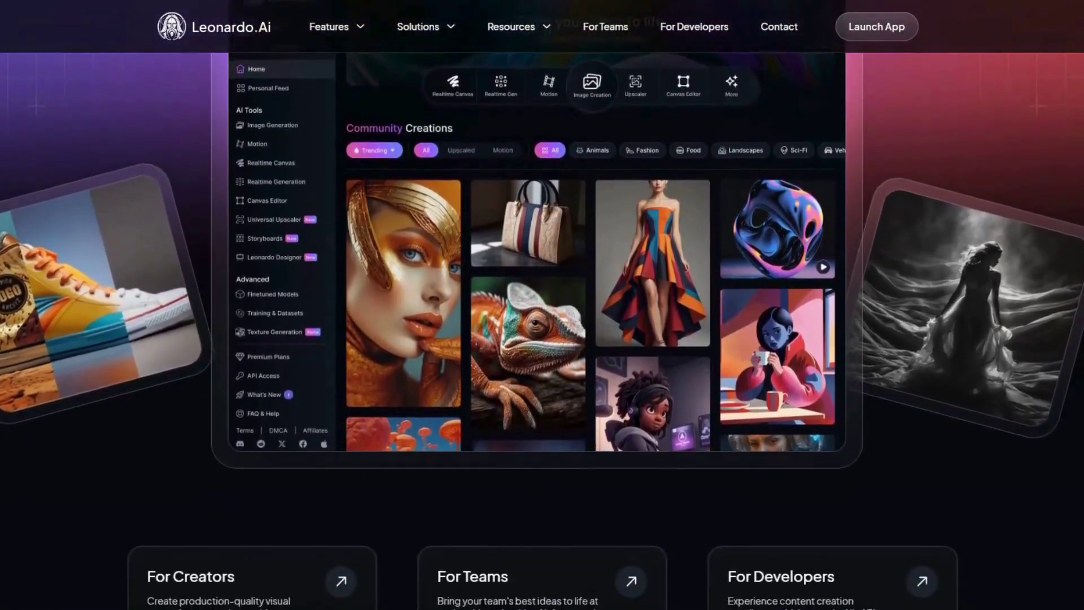
{"action": "scroll", "coordinate": [542, 328], "scroll_direction": "down", "scroll_amount": 1}
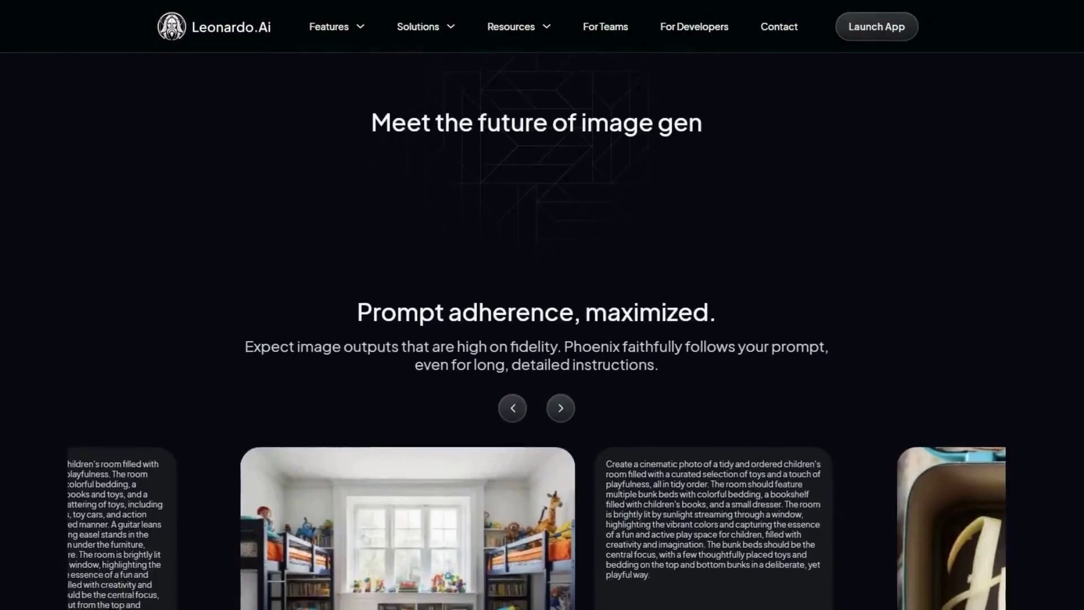
{"action": "scroll", "coordinate": [541, 328], "scroll_direction": "down", "scroll_amount": 3}
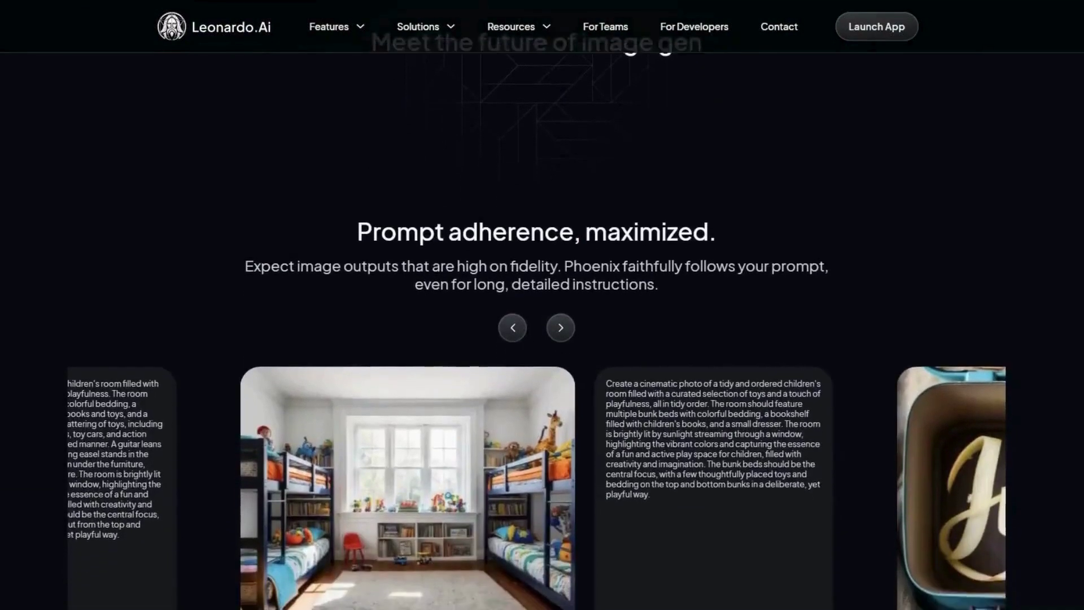
{"action": "scroll", "coordinate": [542, 328], "scroll_direction": "down", "scroll_amount": 3}
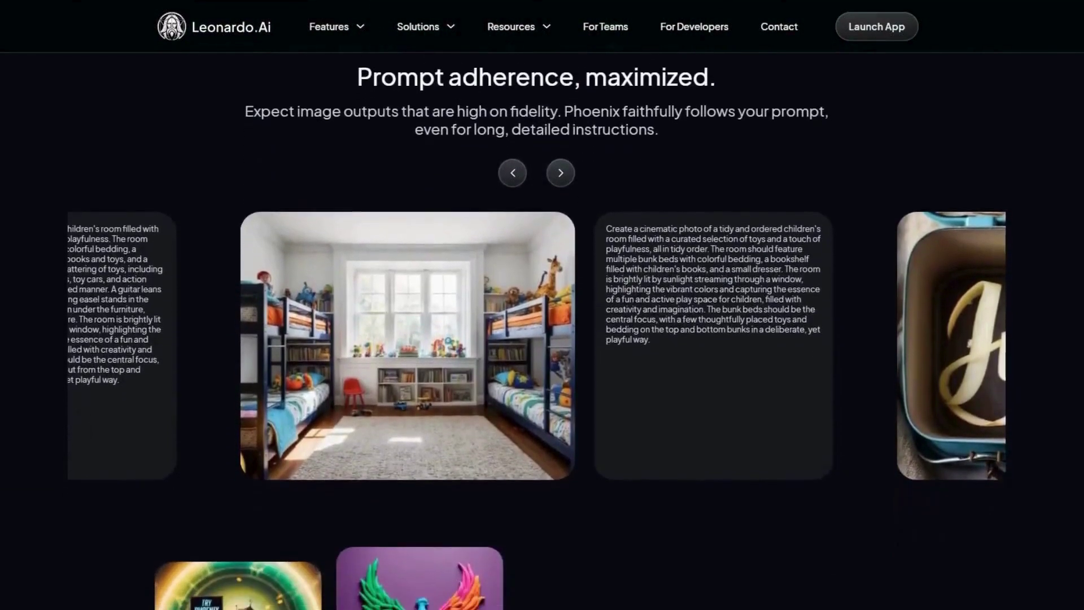
{"action": "scroll", "coordinate": [542, 327], "scroll_direction": "down", "scroll_amount": 3}
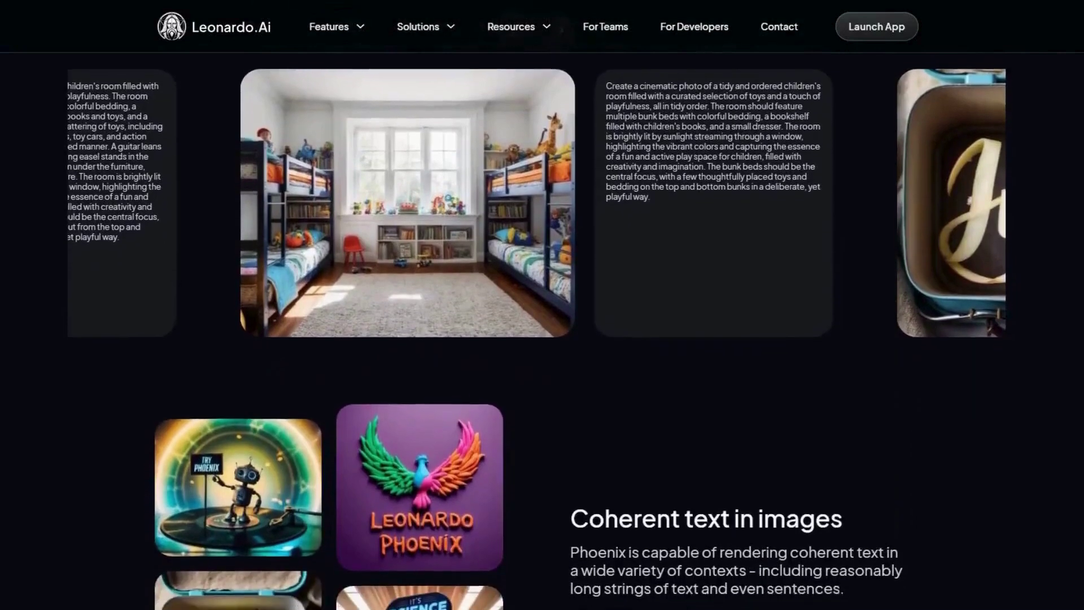
{"action": "scroll", "coordinate": [541, 327], "scroll_direction": "down", "scroll_amount": 3}
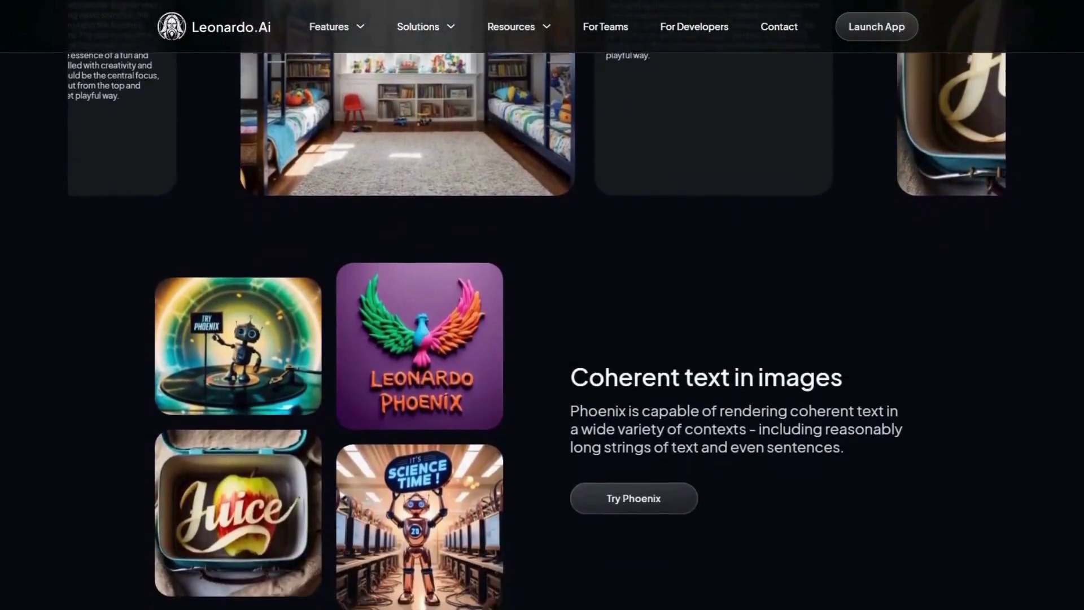
{"action": "scroll", "coordinate": [542, 328], "scroll_direction": "down", "scroll_amount": 3}
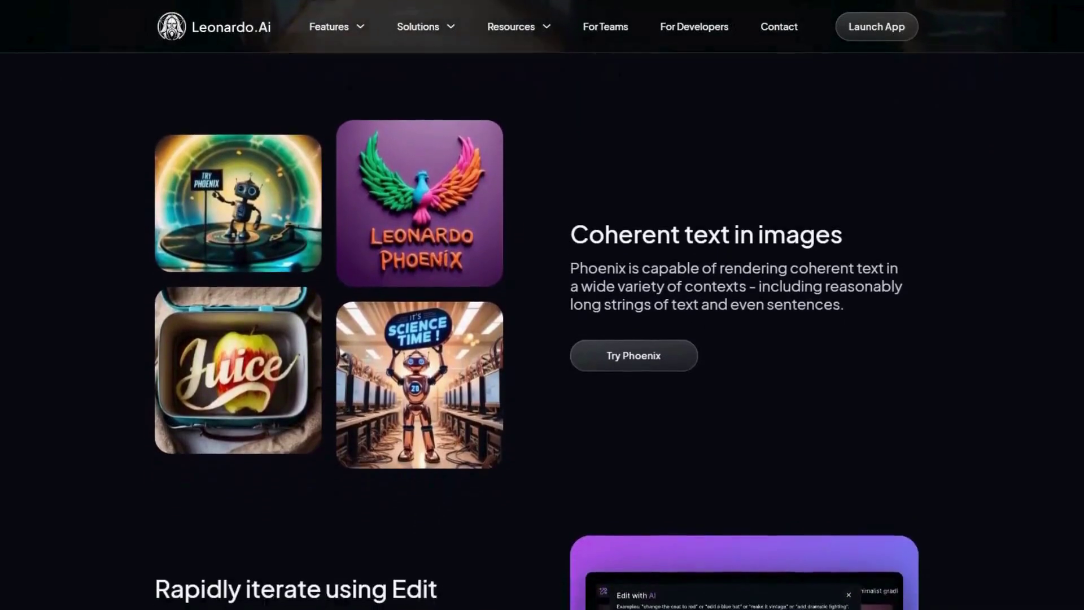
{"action": "scroll", "coordinate": [542, 328], "scroll_direction": "down", "scroll_amount": 3}
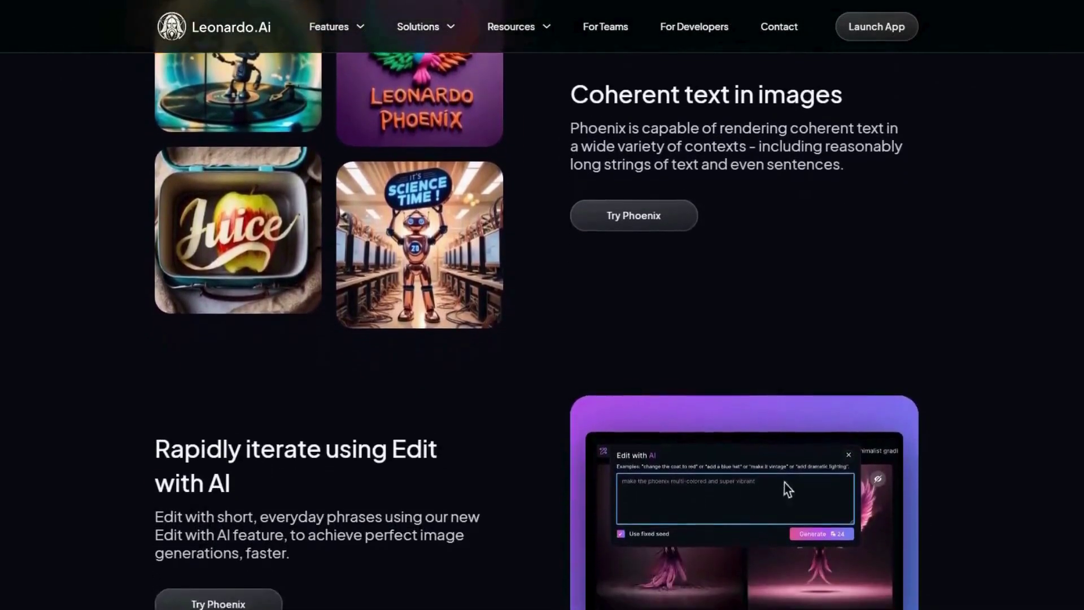
{"action": "scroll", "coordinate": [542, 328], "scroll_direction": "down", "scroll_amount": 3}
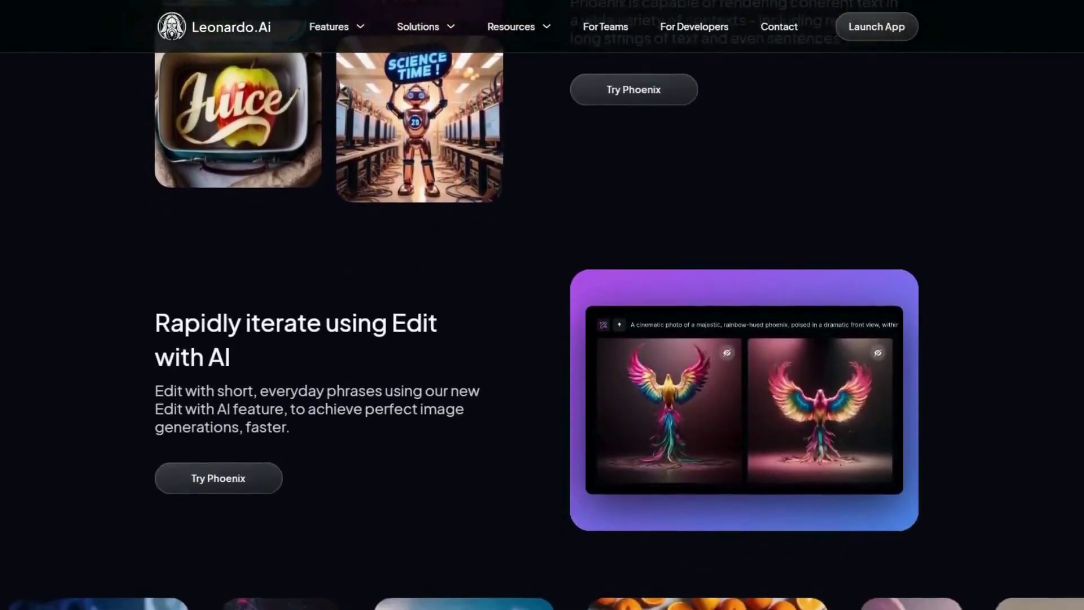
{"action": "scroll", "coordinate": [542, 328], "scroll_direction": "down", "scroll_amount": 1}
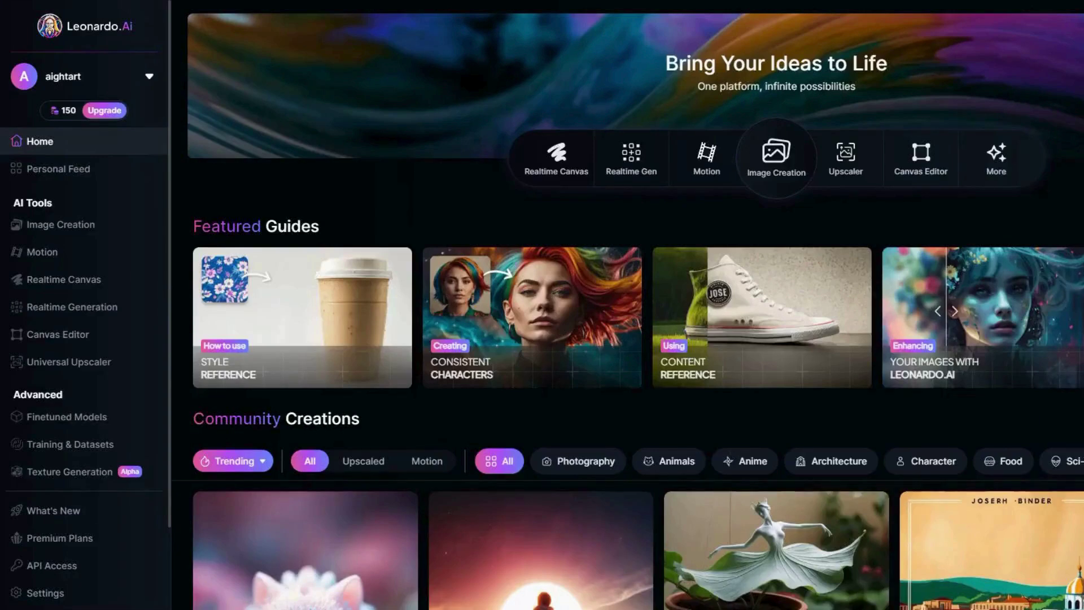
- Scroll through the Community Creations on the Leonardo.Ai Home dashboard
{"action": "scroll", "coordinate": [627, 367], "scroll_direction": "down", "scroll_amount": 1}
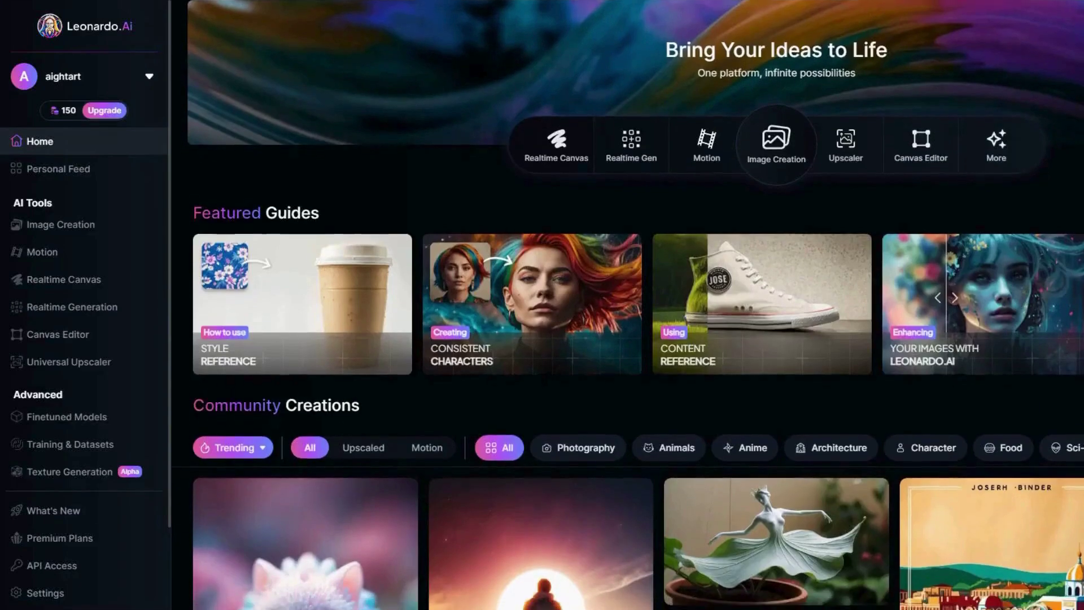
{"action": "scroll", "coordinate": [626, 367], "scroll_direction": "down", "scroll_amount": 1}
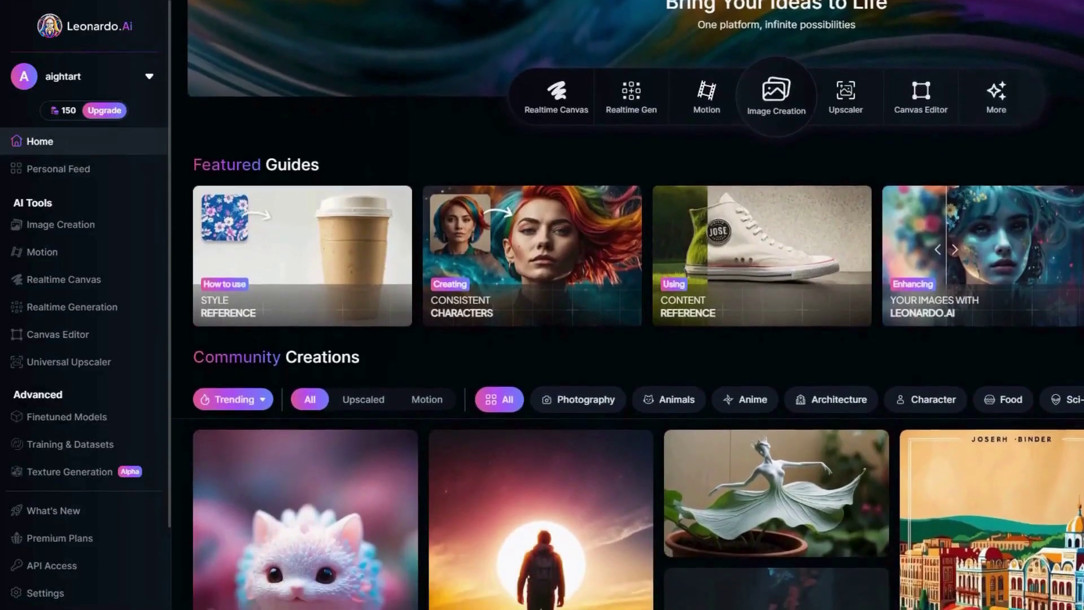
{"action": "scroll", "coordinate": [626, 367], "scroll_direction": "down", "scroll_amount": 1}
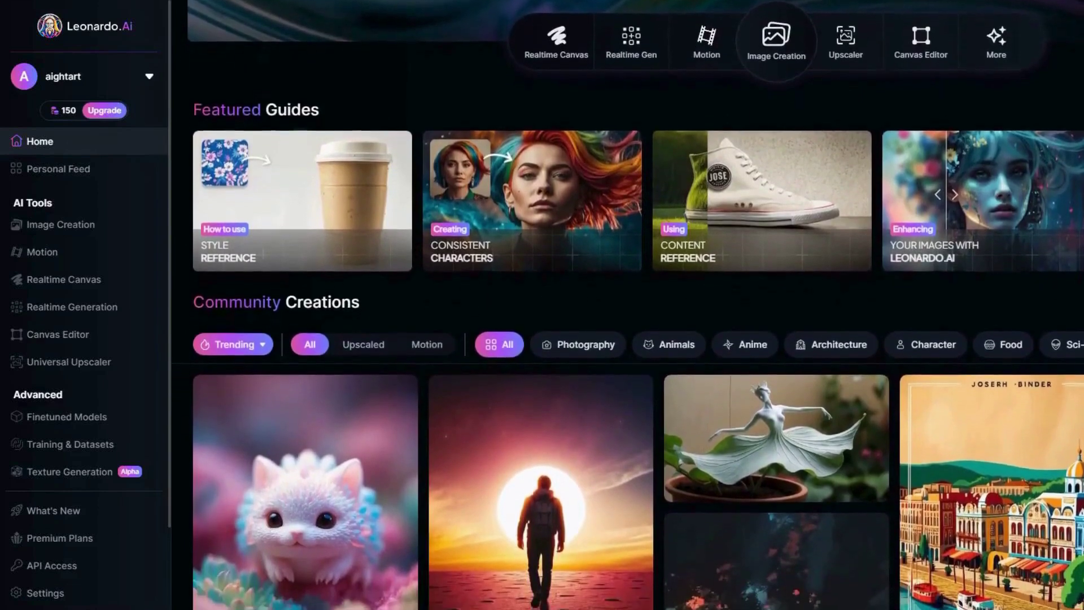
{"action": "scroll", "coordinate": [626, 367], "scroll_direction": "down", "scroll_amount": 1}
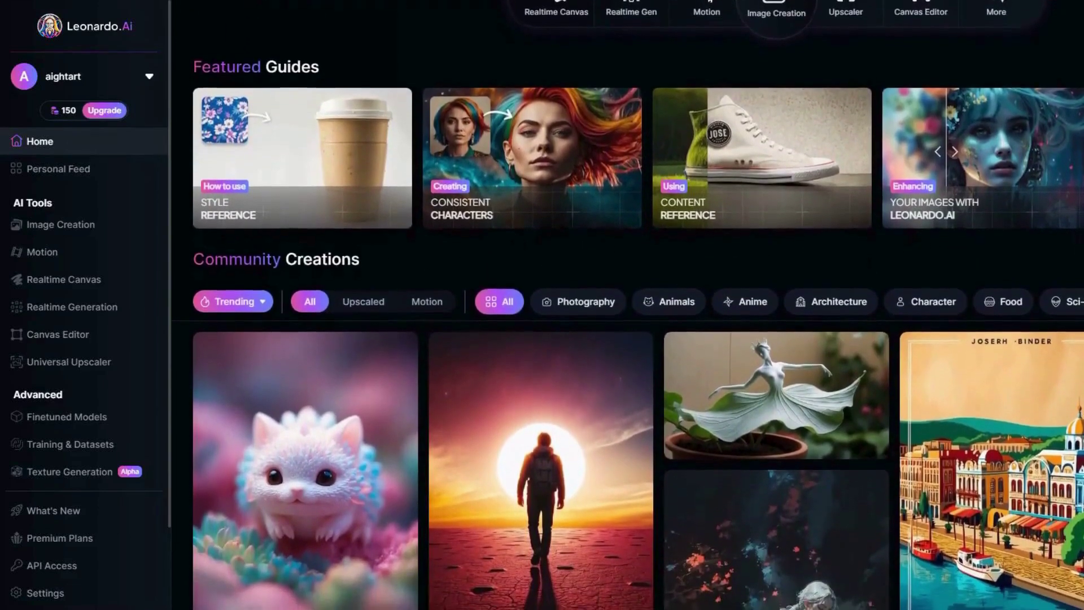
{"action": "scroll", "coordinate": [627, 366], "scroll_direction": "down", "scroll_amount": 1}
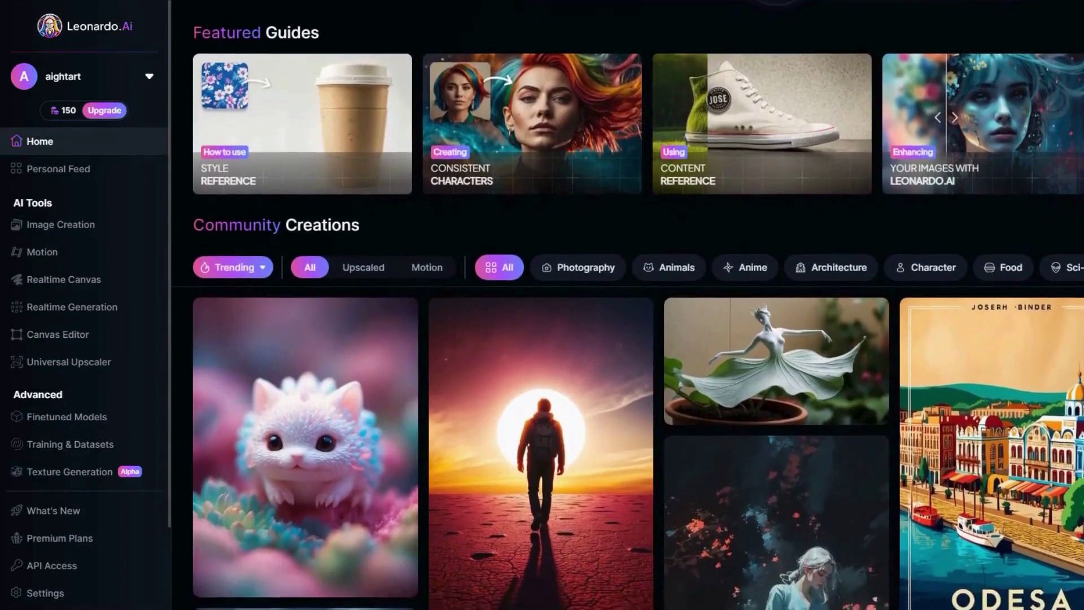
{"action": "scroll", "coordinate": [627, 367], "scroll_direction": "down", "scroll_amount": 1}
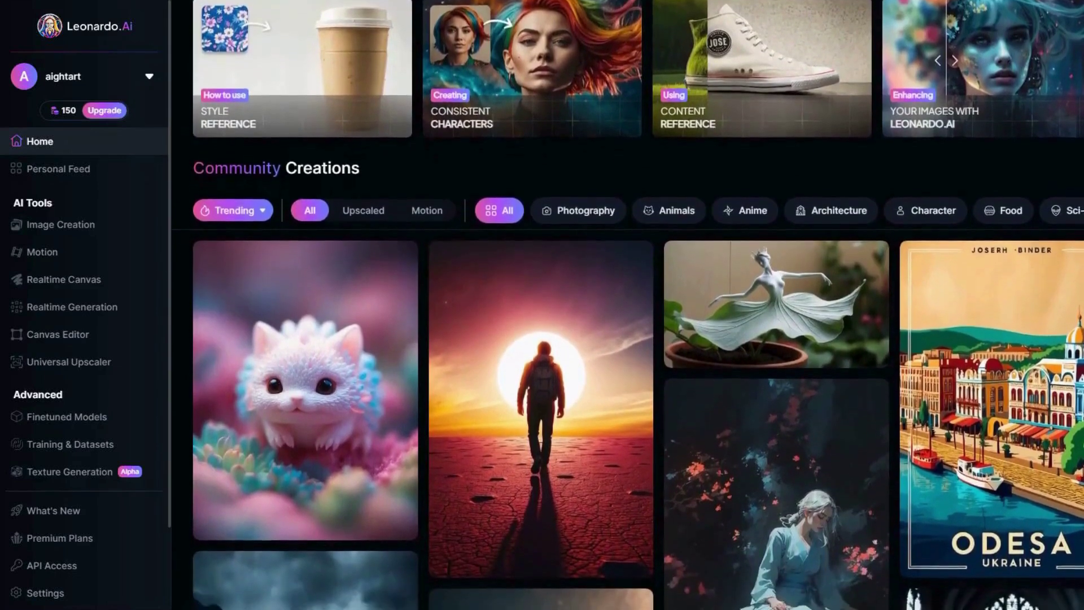
{"action": "scroll", "coordinate": [627, 366], "scroll_direction": "down", "scroll_amount": 2}
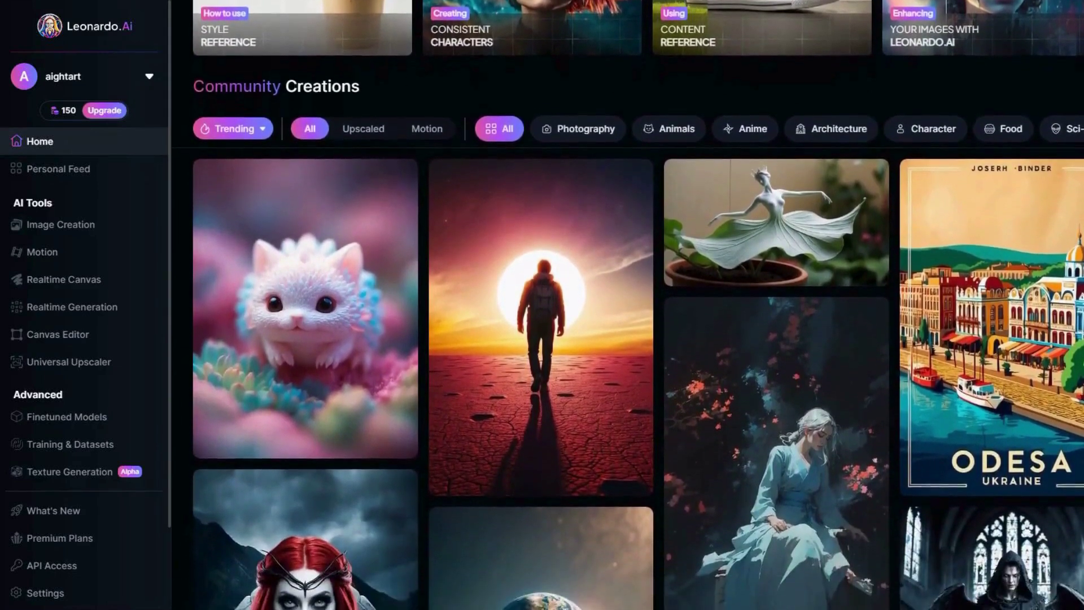
{"action": "scroll", "coordinate": [627, 367], "scroll_direction": "down", "scroll_amount": 2}
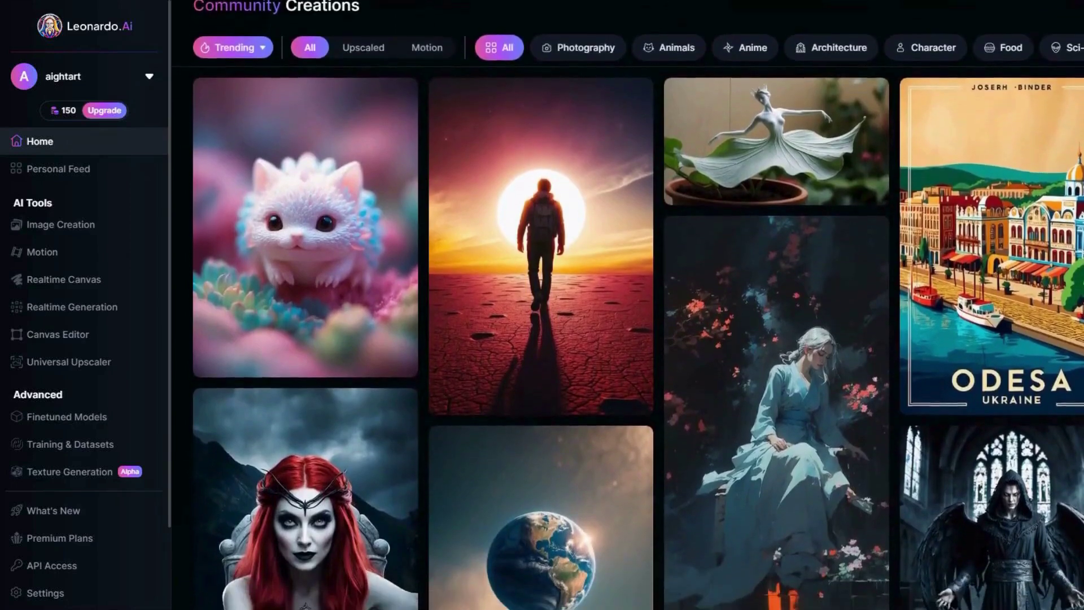
{"action": "scroll", "coordinate": [627, 367], "scroll_direction": "down", "scroll_amount": 1}
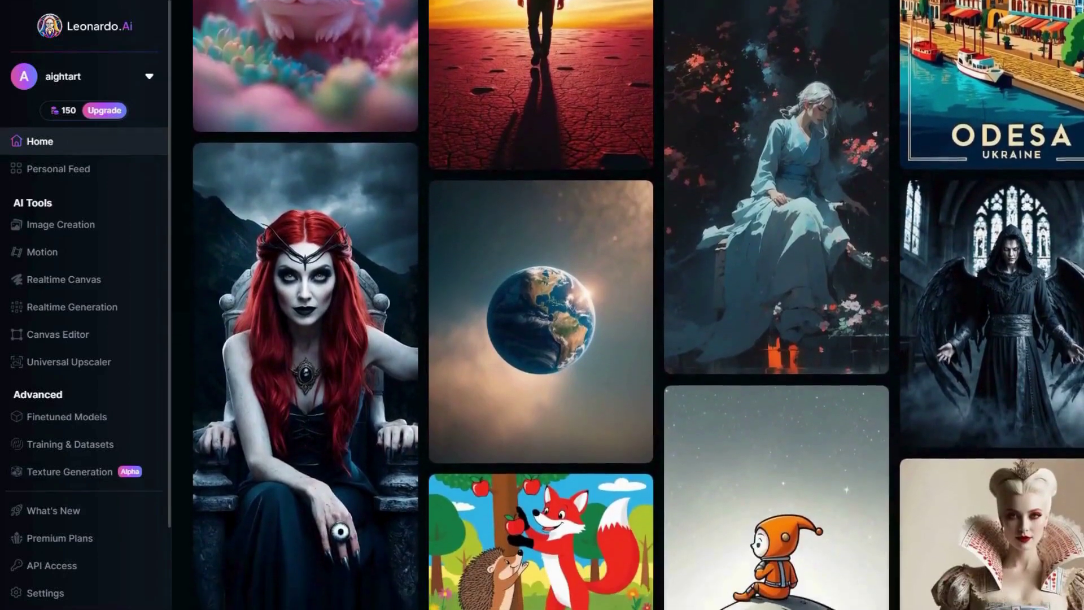
{"action": "scroll", "coordinate": [626, 367], "scroll_direction": "down", "scroll_amount": 1}
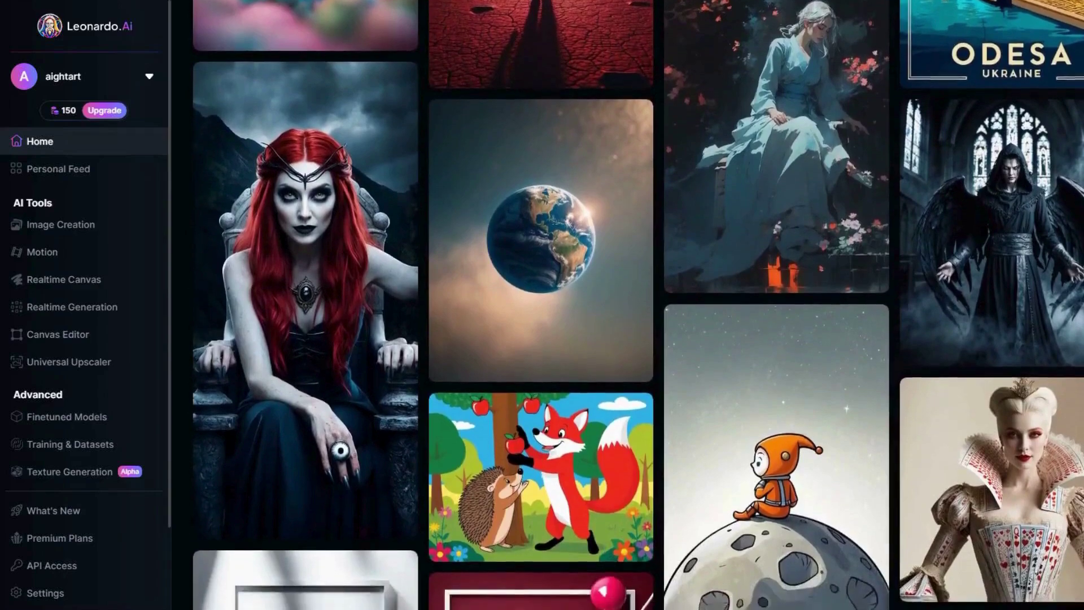
{"action": "scroll", "coordinate": [627, 367], "scroll_direction": "down", "scroll_amount": 2}
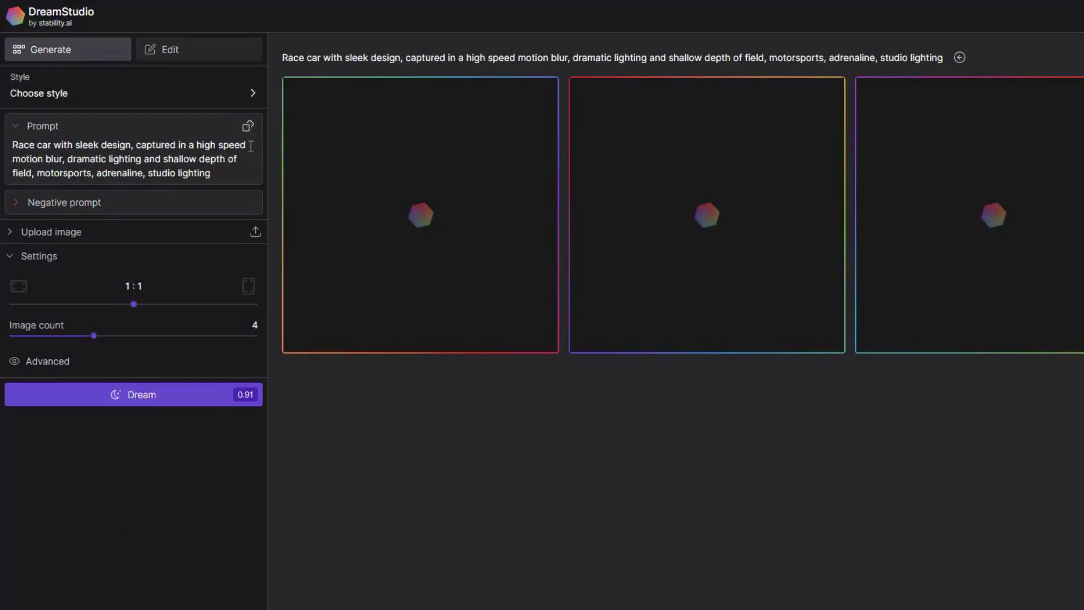
- Shuffle to the jungle temple prompt, set aspect ratio 16:9, and enlarge the first result
{"action": "left_click", "coordinate": [248, 129]}
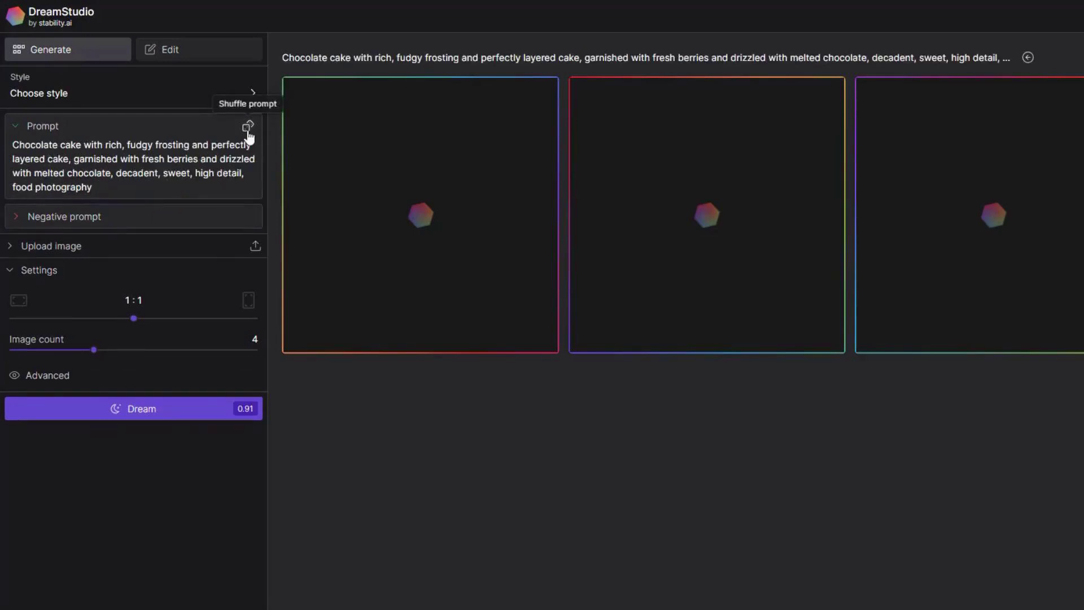
{"action": "left_click", "coordinate": [248, 135]}
{"action": "left_click_drag", "start_coordinate": [133, 304], "coordinate": [37, 305]}
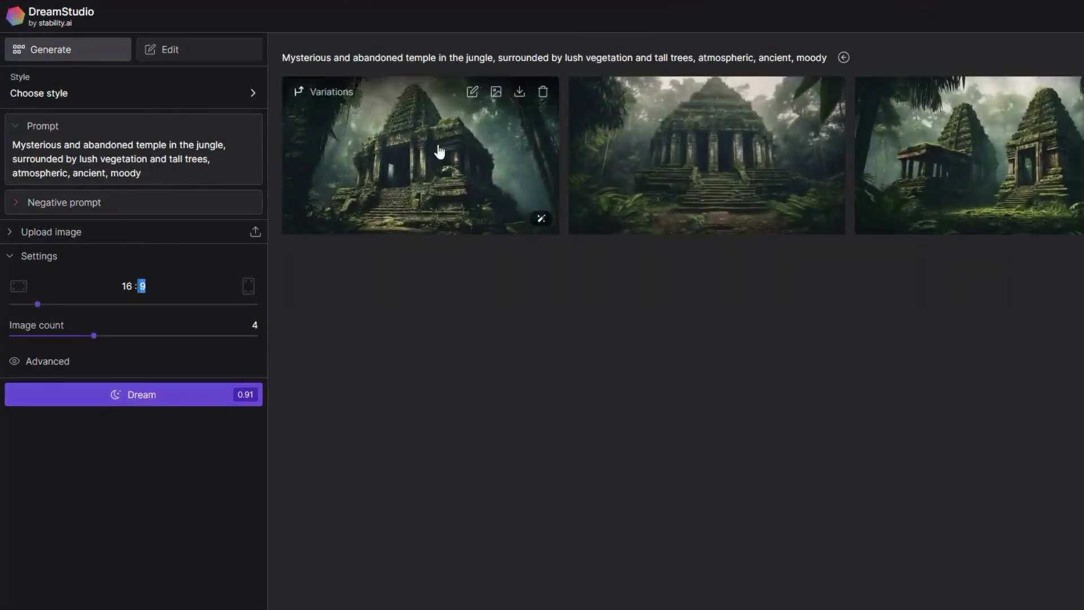
{"action": "left_click", "coordinate": [439, 151]}
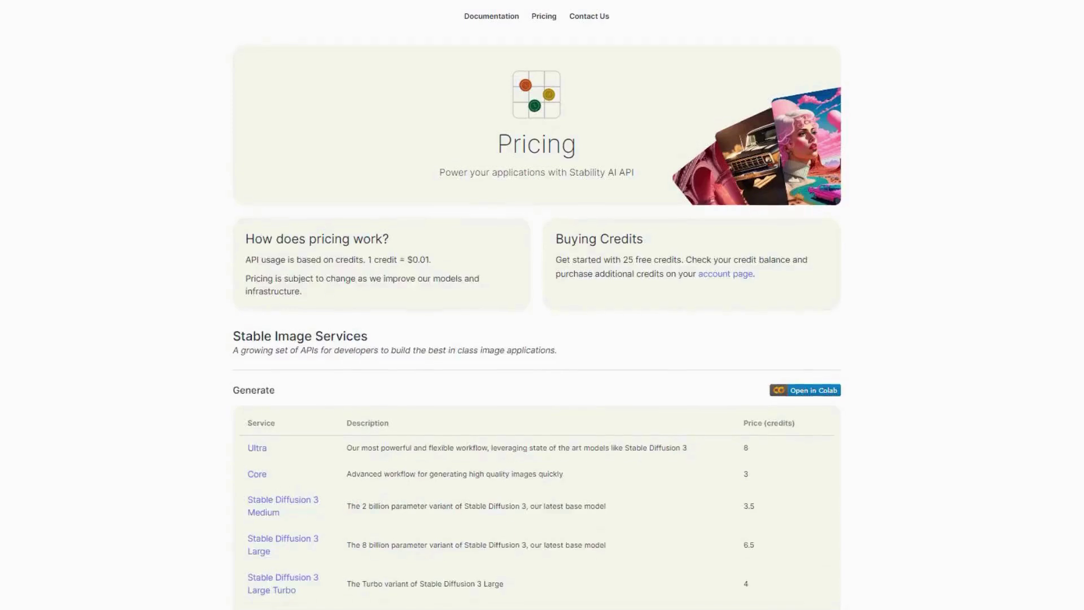
- Scroll the Stability AI pricing page through the Generate, Upscale and Edit credit tables
{"action": "scroll", "coordinate": [536, 316], "scroll_direction": "down", "scroll_amount": 3}
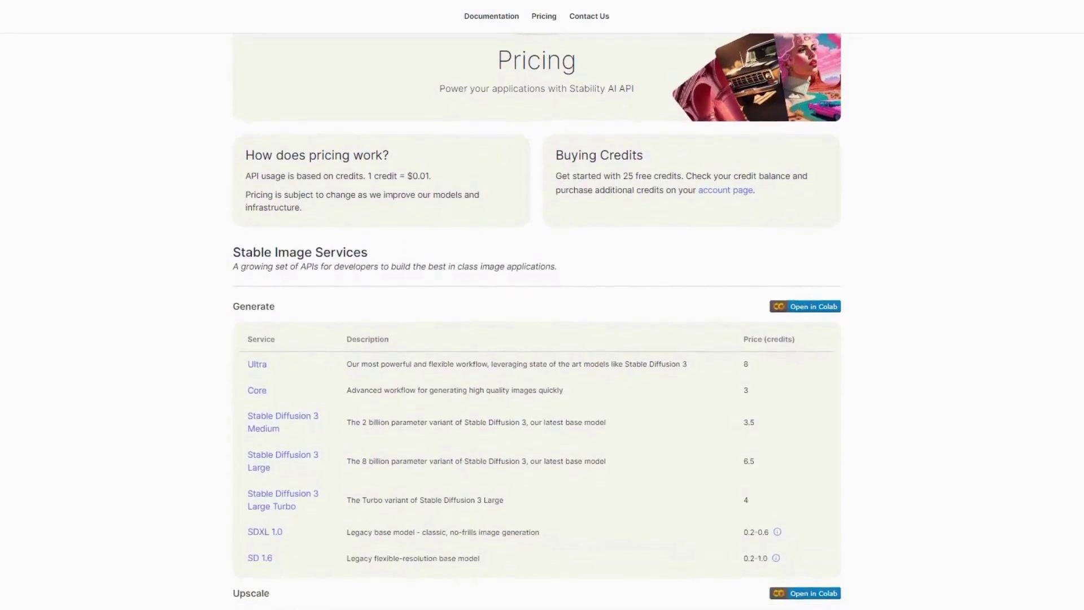
{"action": "scroll", "coordinate": [536, 316], "scroll_direction": "down", "scroll_amount": 2}
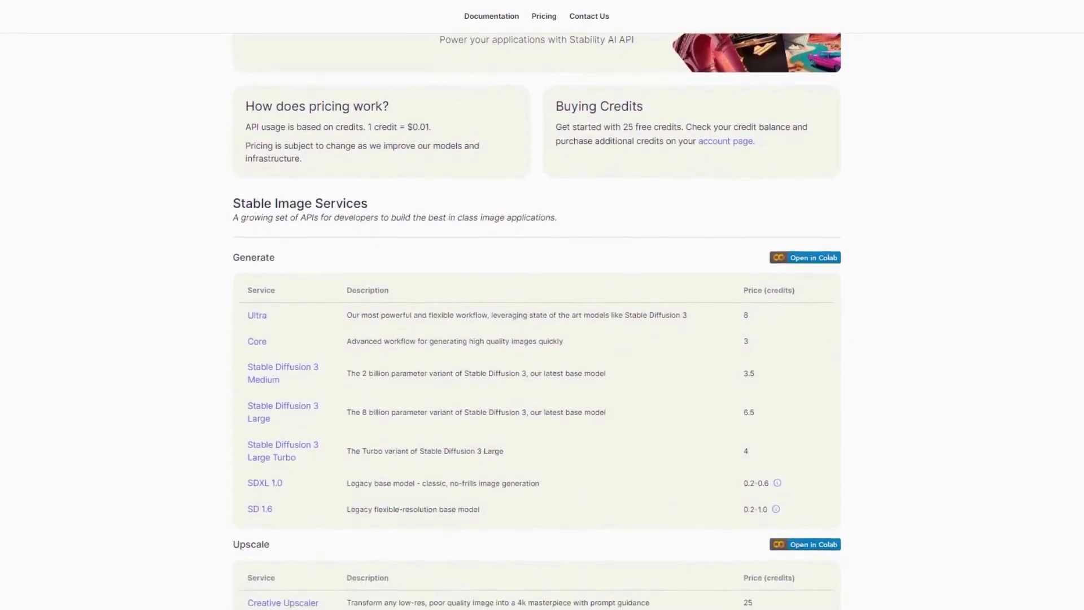
{"action": "scroll", "coordinate": [537, 316], "scroll_direction": "down", "scroll_amount": 3}
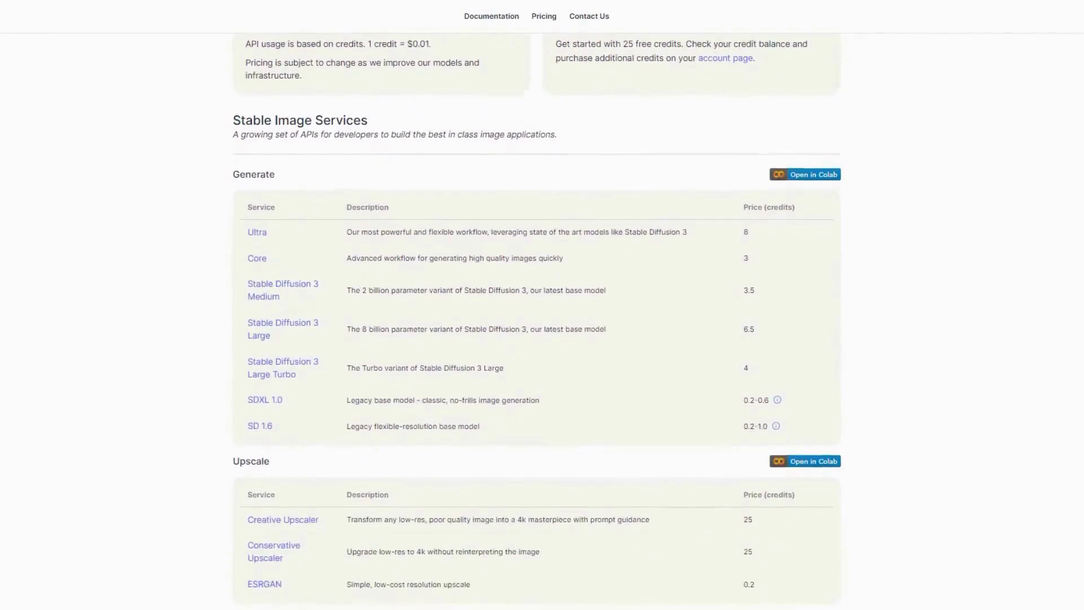
{"action": "scroll", "coordinate": [536, 316], "scroll_direction": "down", "scroll_amount": 3}
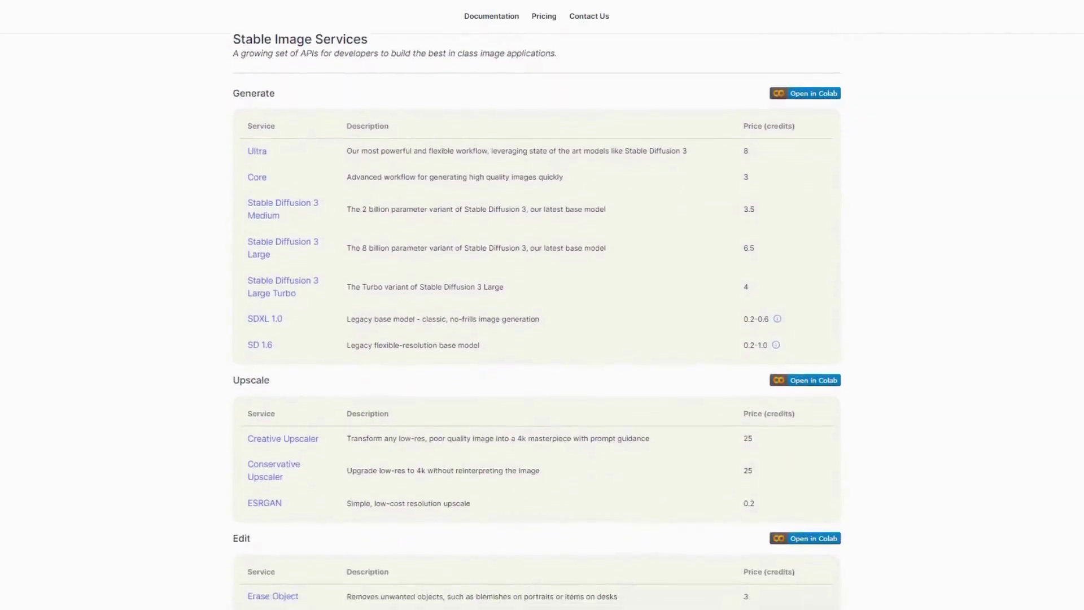
{"action": "scroll", "coordinate": [536, 316], "scroll_direction": "down", "scroll_amount": 1}
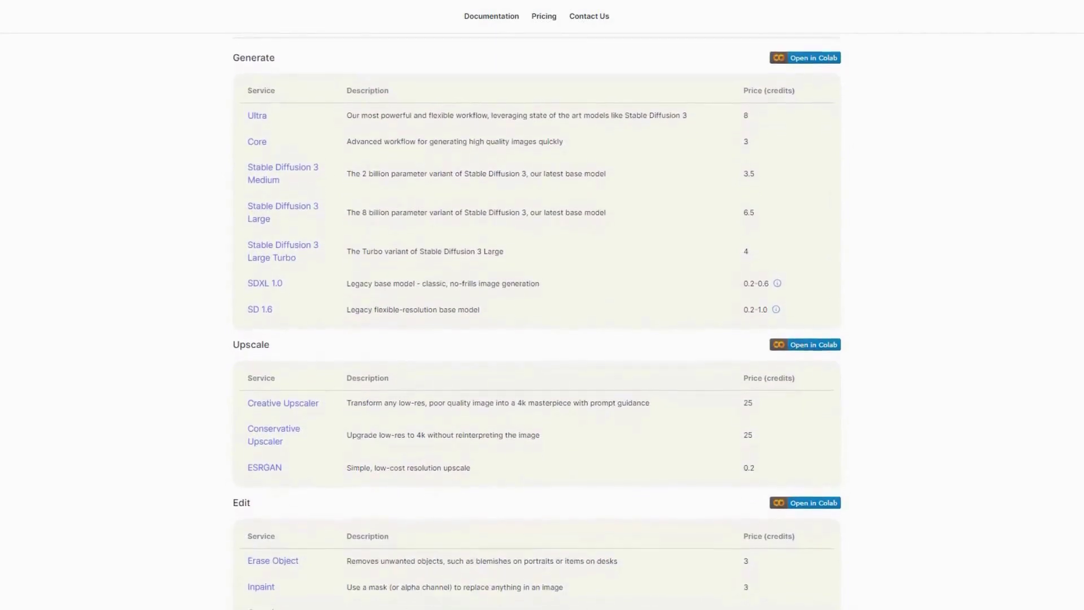
{"action": "scroll", "coordinate": [536, 316], "scroll_direction": "down", "scroll_amount": 2}
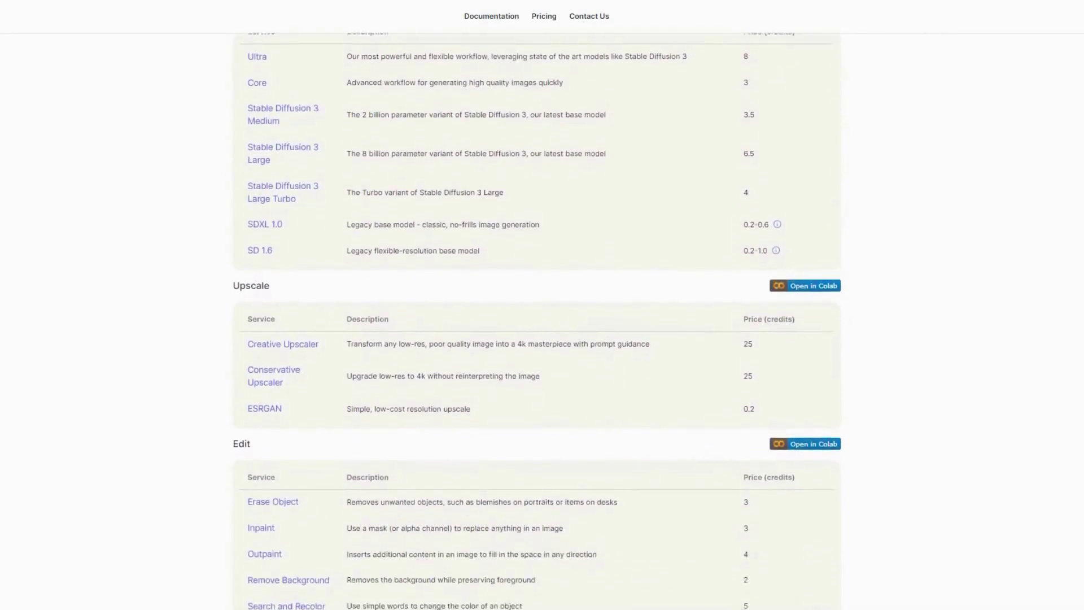
{"action": "scroll", "coordinate": [536, 316], "scroll_direction": "down", "scroll_amount": 1}
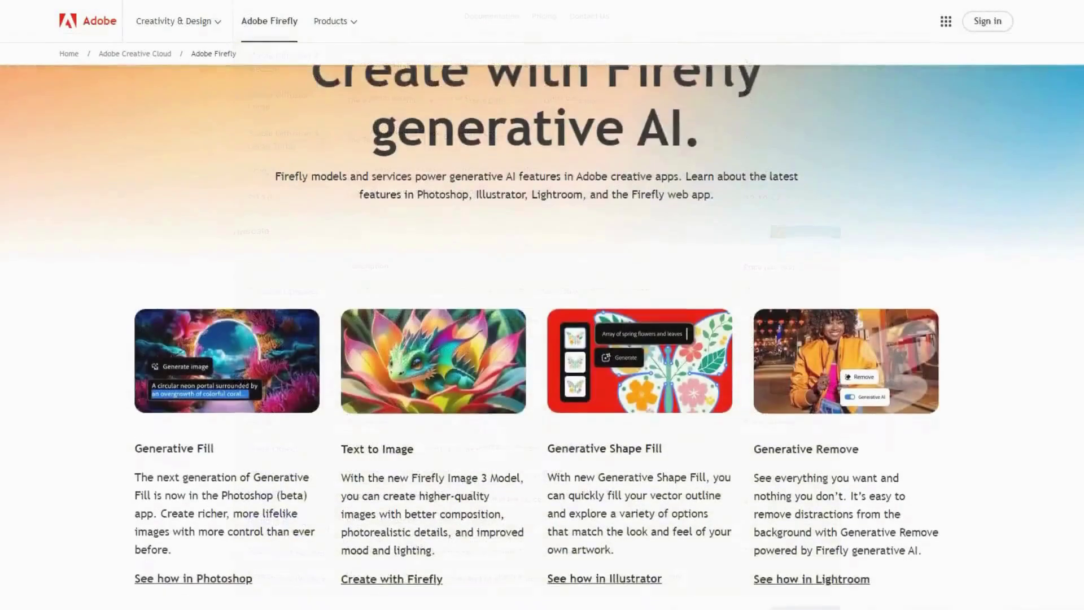
- Run the Beaded flower Generative Fill demo on the Firefly page
{"action": "scroll", "coordinate": [537, 316], "scroll_direction": "down", "scroll_amount": 1}
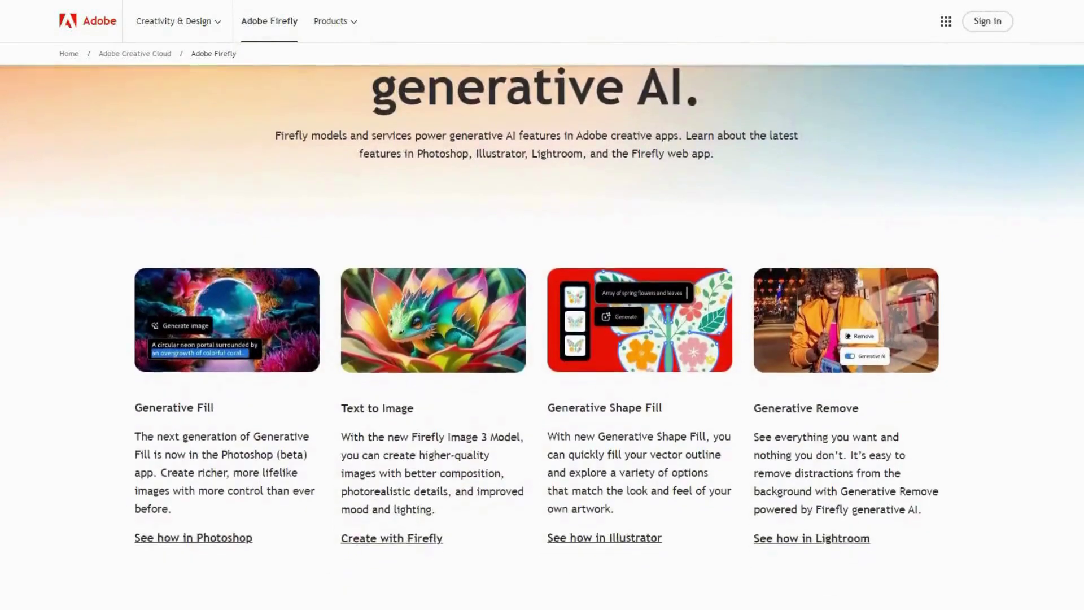
{"action": "scroll", "coordinate": [536, 316], "scroll_direction": "down", "scroll_amount": 3}
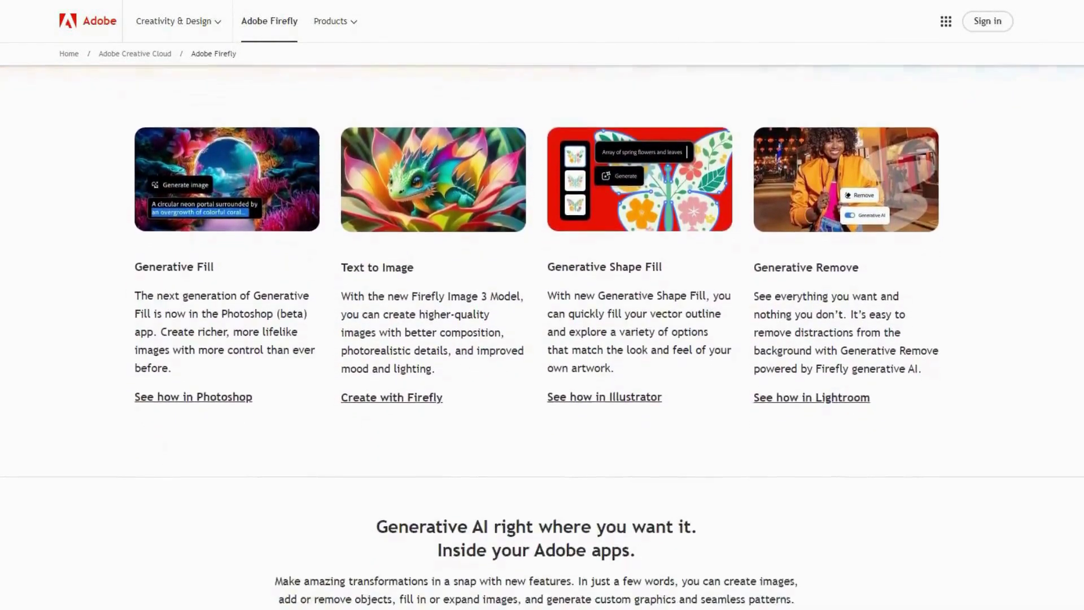
{"action": "scroll", "coordinate": [536, 316], "scroll_direction": "down", "scroll_amount": 2}
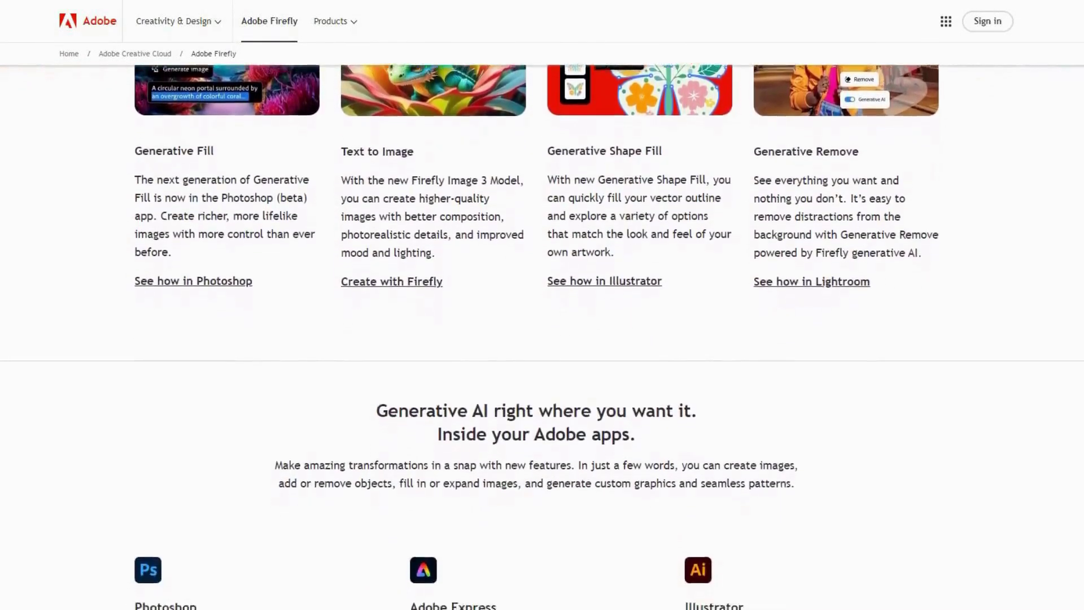
{"action": "scroll", "coordinate": [536, 316], "scroll_direction": "down", "scroll_amount": 2}
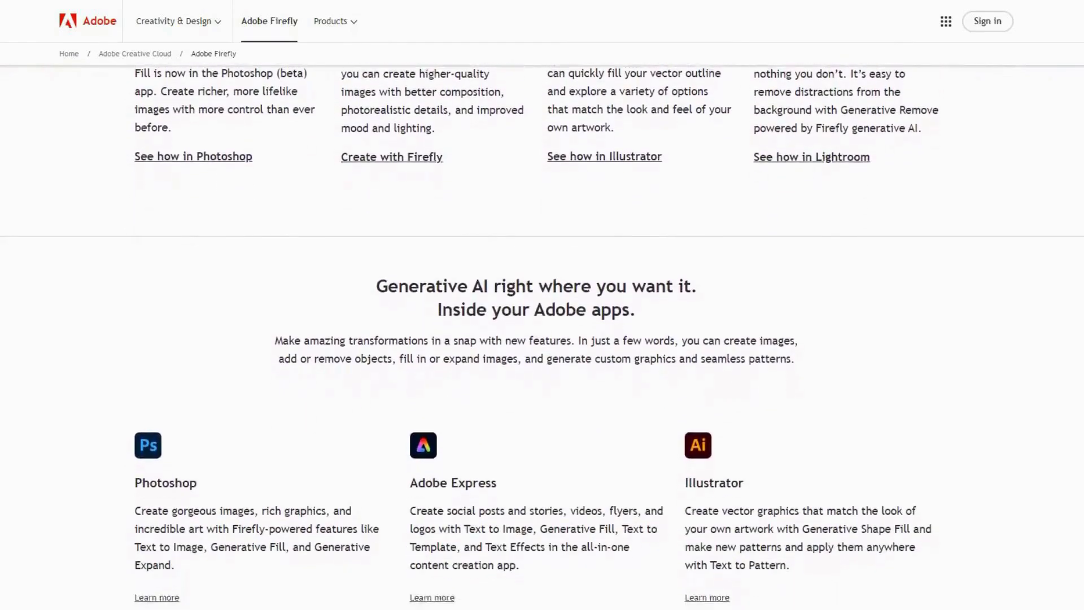
{"action": "scroll", "coordinate": [536, 316], "scroll_direction": "down", "scroll_amount": 3}
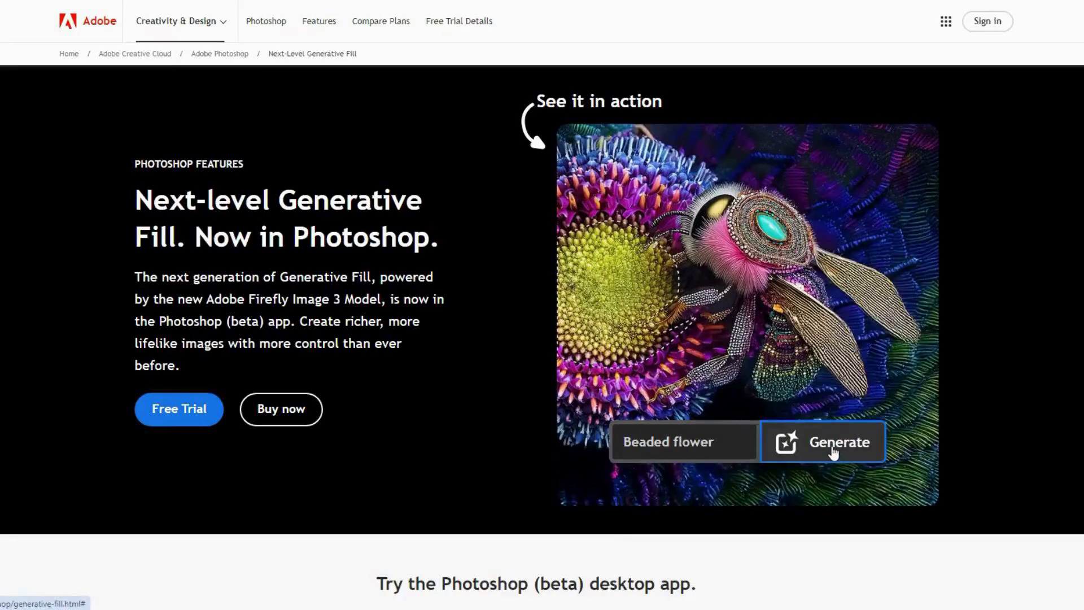
{"action": "left_click", "coordinate": [833, 452]}
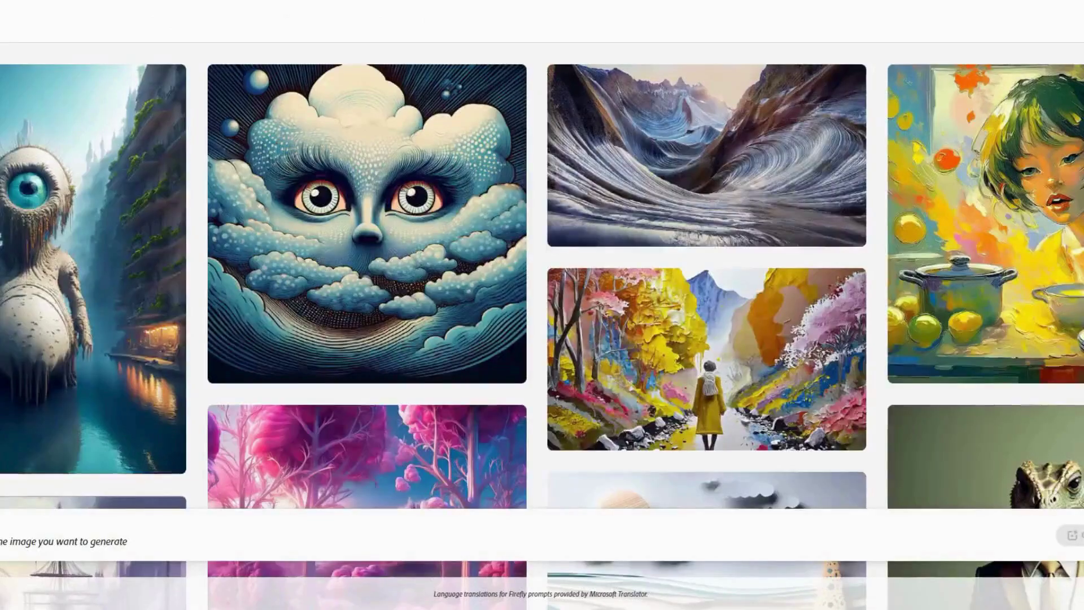
- Browse the Adobe Firefly community image gallery
{"action": "scroll", "coordinate": [718, 192], "scroll_direction": "down", "scroll_amount": 5}
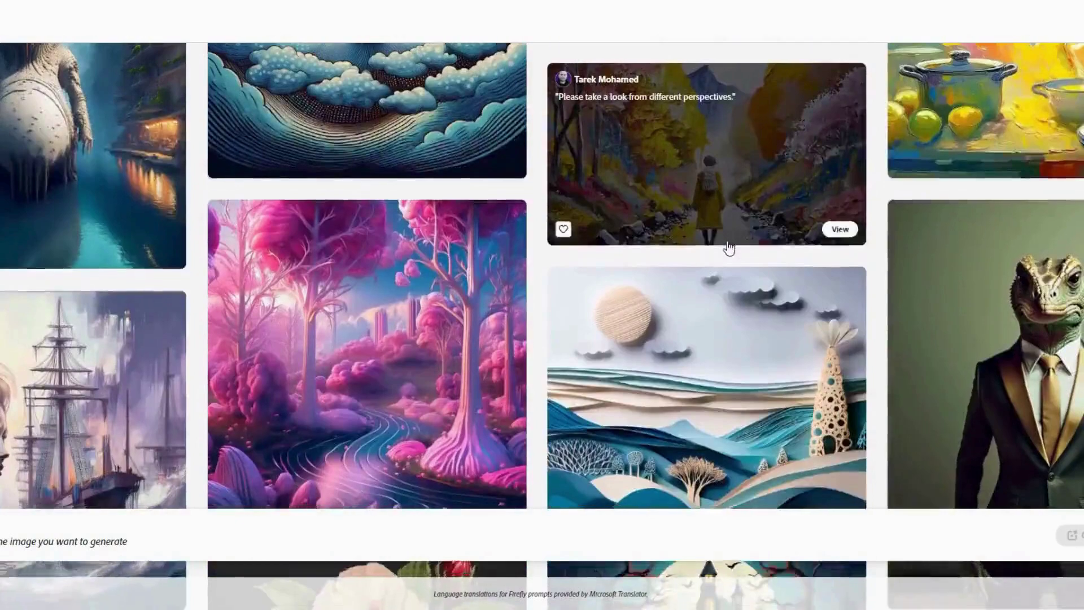
{"action": "scroll", "coordinate": [727, 247], "scroll_direction": "down", "scroll_amount": 6}
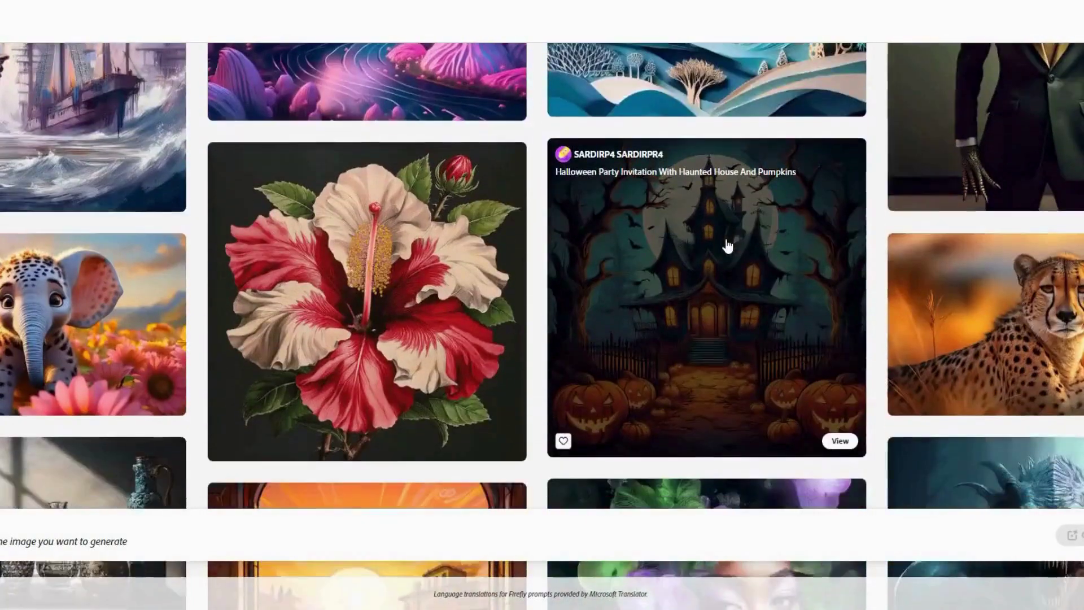
{"action": "scroll", "coordinate": [727, 248], "scroll_direction": "down", "scroll_amount": 3}
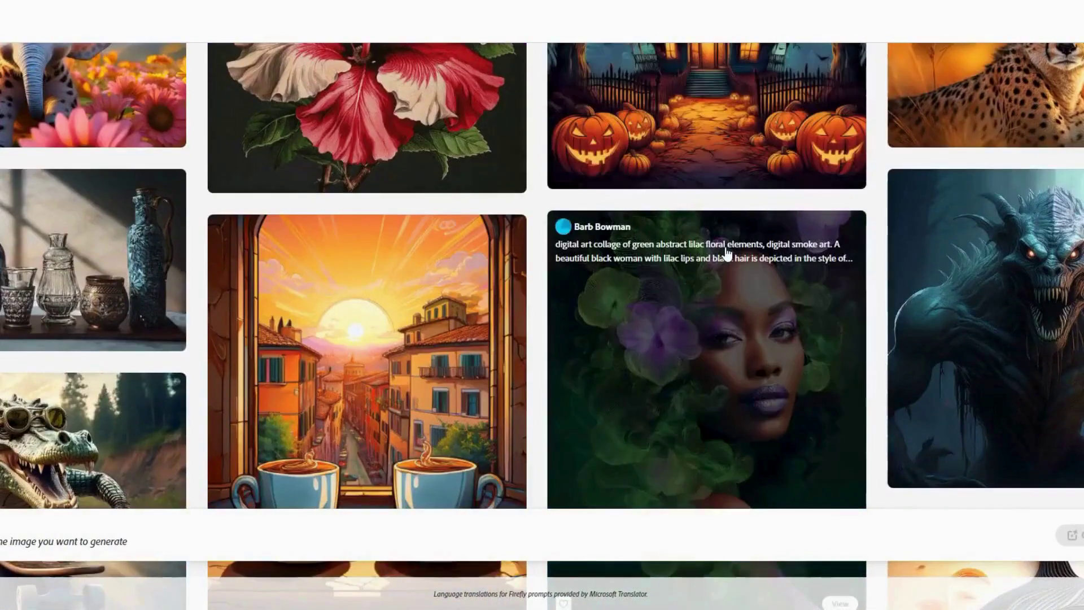
{"action": "scroll", "coordinate": [727, 255], "scroll_direction": "down", "scroll_amount": 1}
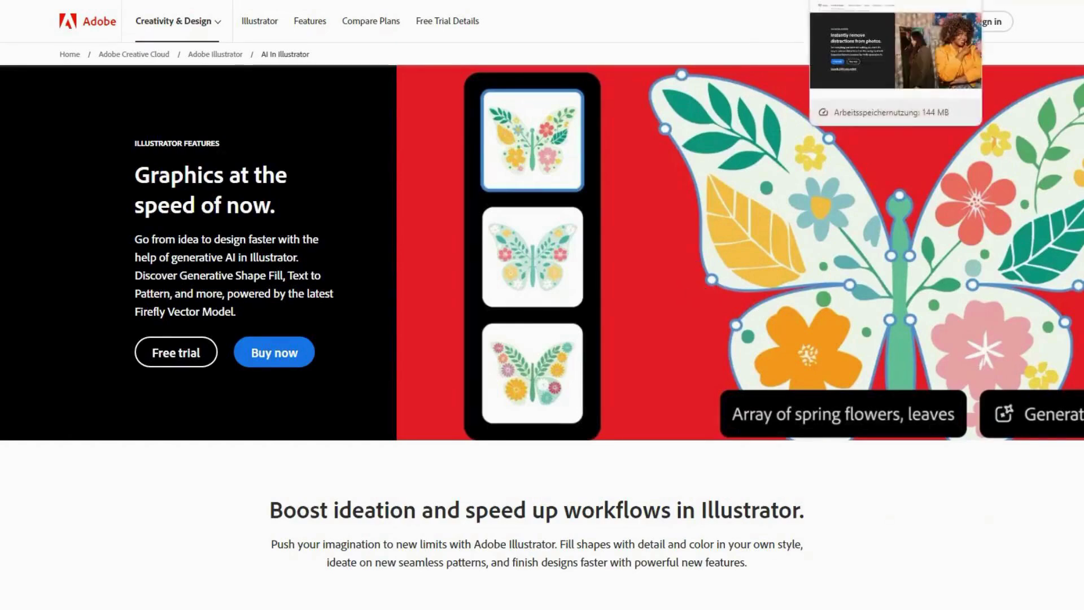
- Switch to the Lightroom Generative Remove page and show Creative Cloud pricing for students and teachers
{"action": "key", "text": "ctrl+Tab"}
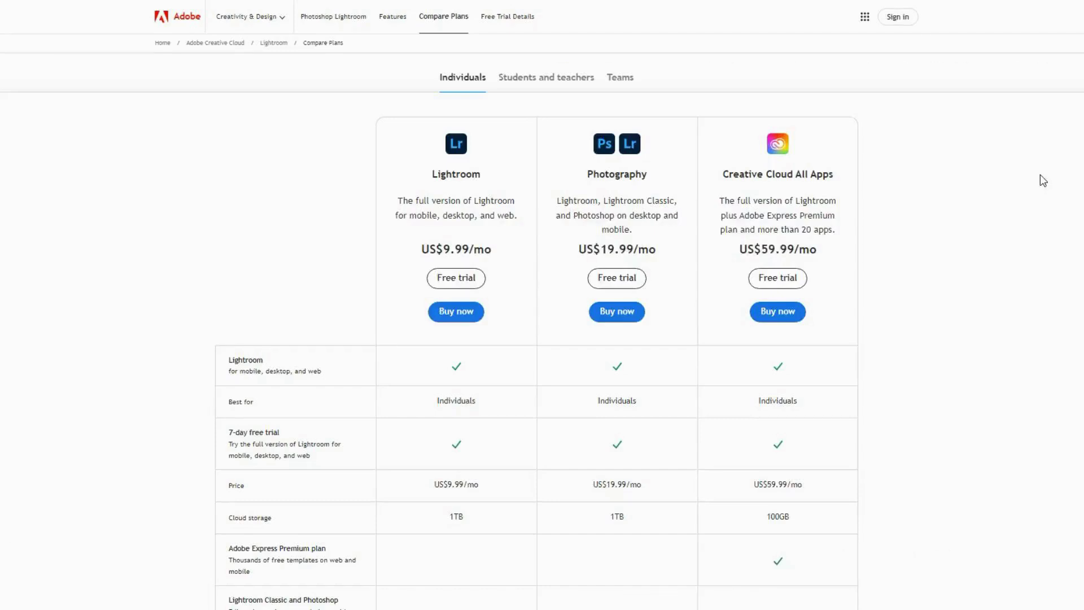
{"action": "middle_click", "coordinate": [1041, 177]}
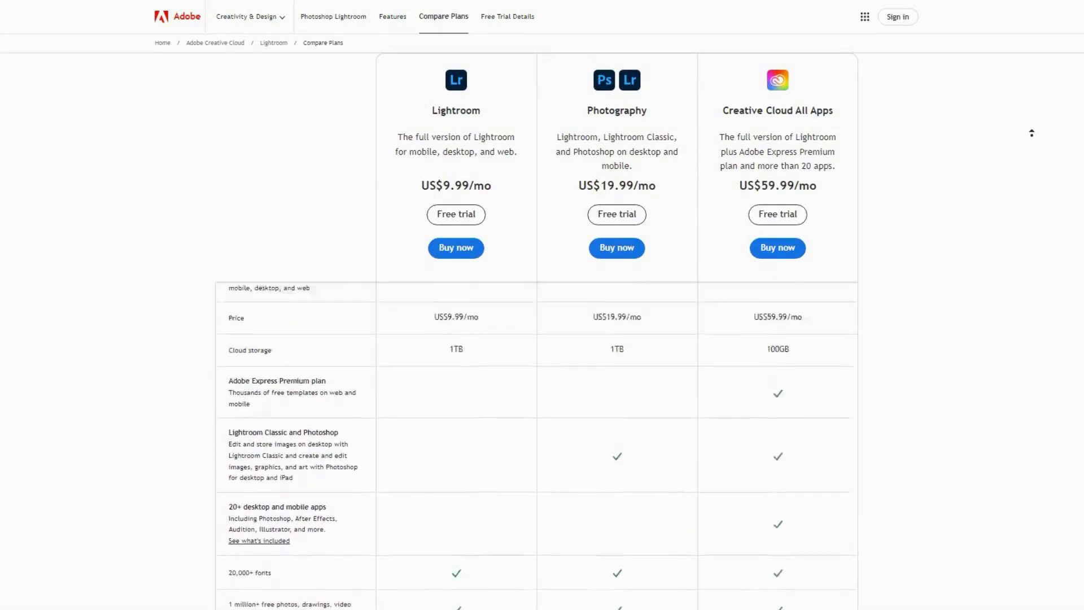
{"action": "left_click", "coordinate": [771, 153]}
{"action": "left_click", "coordinate": [556, 125]}
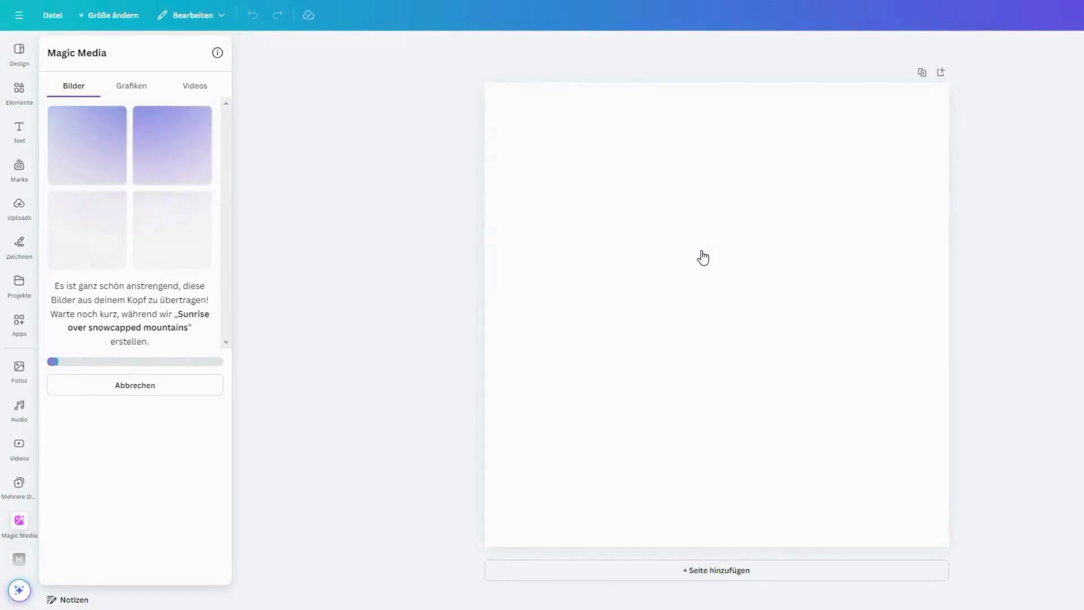
- Place the first generated sunrise-over-snowcapped-mountains image on the blank Canva page
{"action": "left_click", "coordinate": [107, 169]}
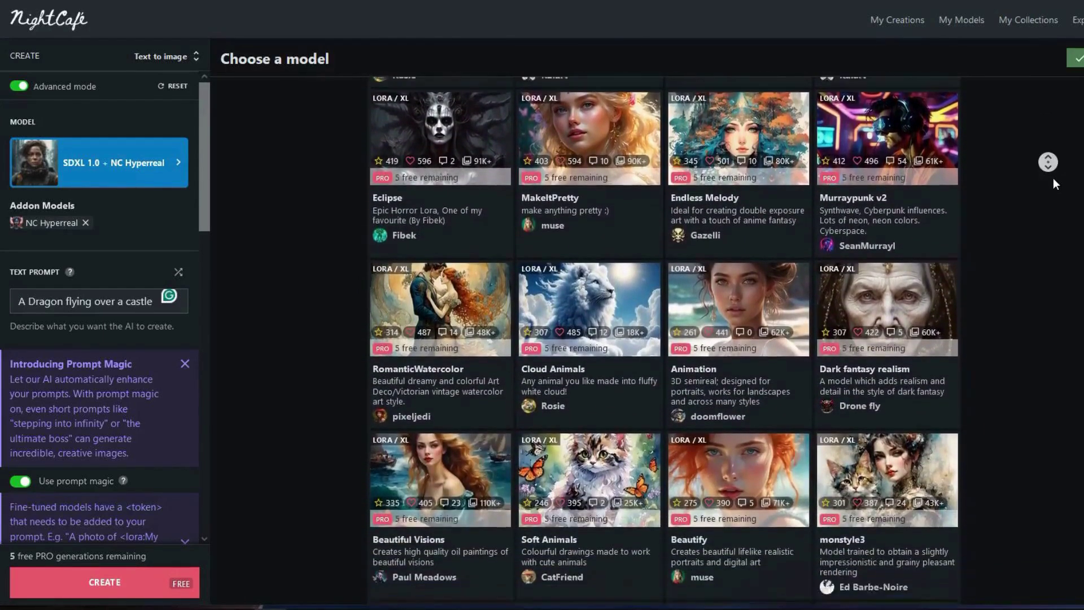
- Open NightCafe's model chooser for the dragon prompt and scroll through the available models
{"action": "left_click", "coordinate": [304, 198]}
{"action": "left_click_drag", "start_coordinate": [206, 194], "coordinate": [202, 390]}
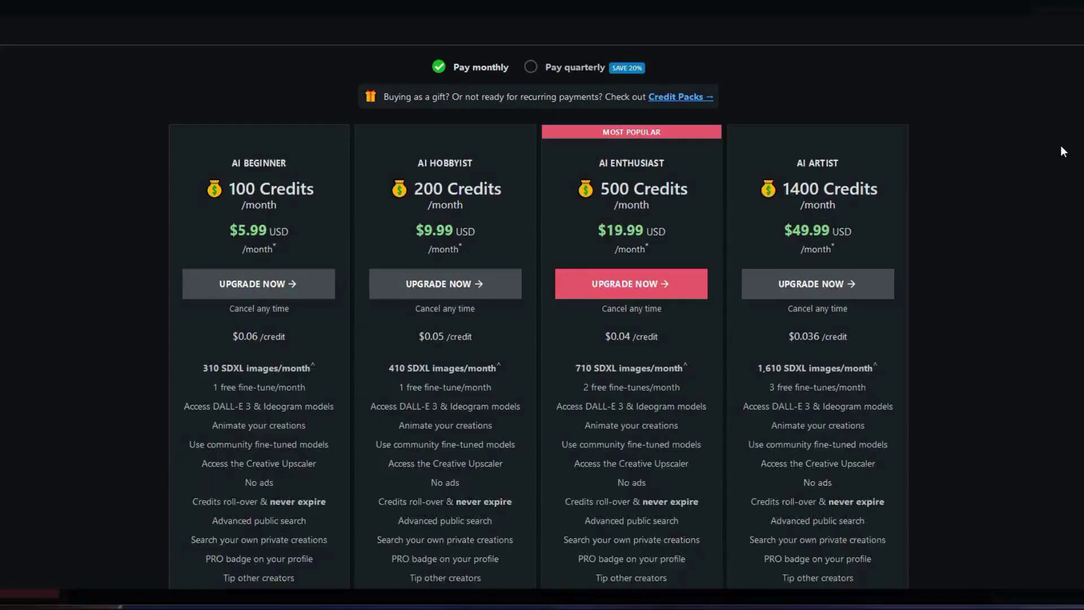
- Switch NightCafe's AI Beginner to Artist plan prices to quarterly billing
{"action": "middle_click", "coordinate": [1057, 130]}
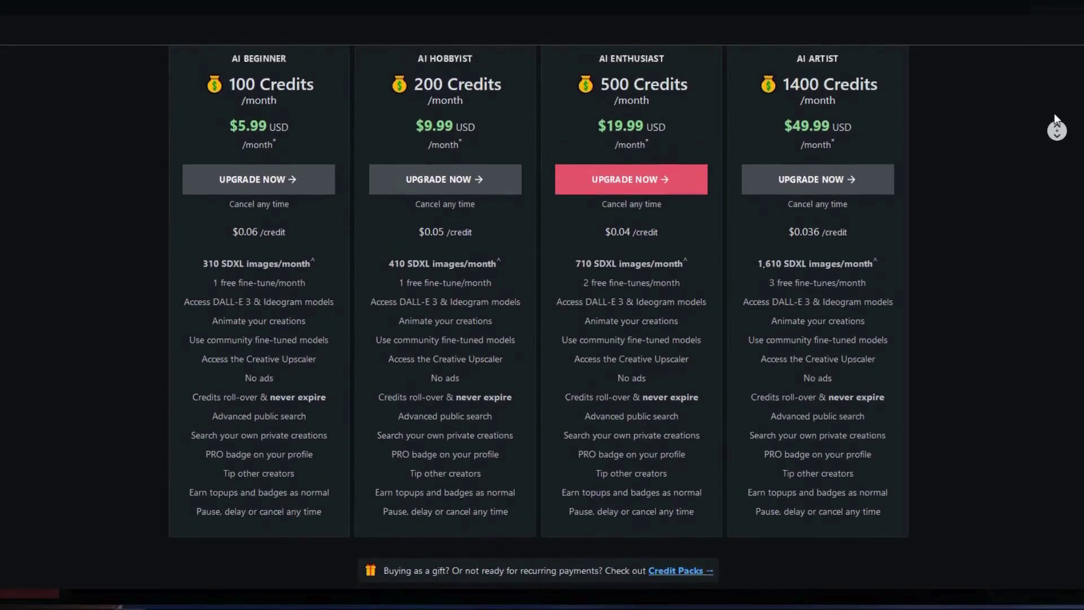
{"action": "left_click", "coordinate": [1054, 117]}
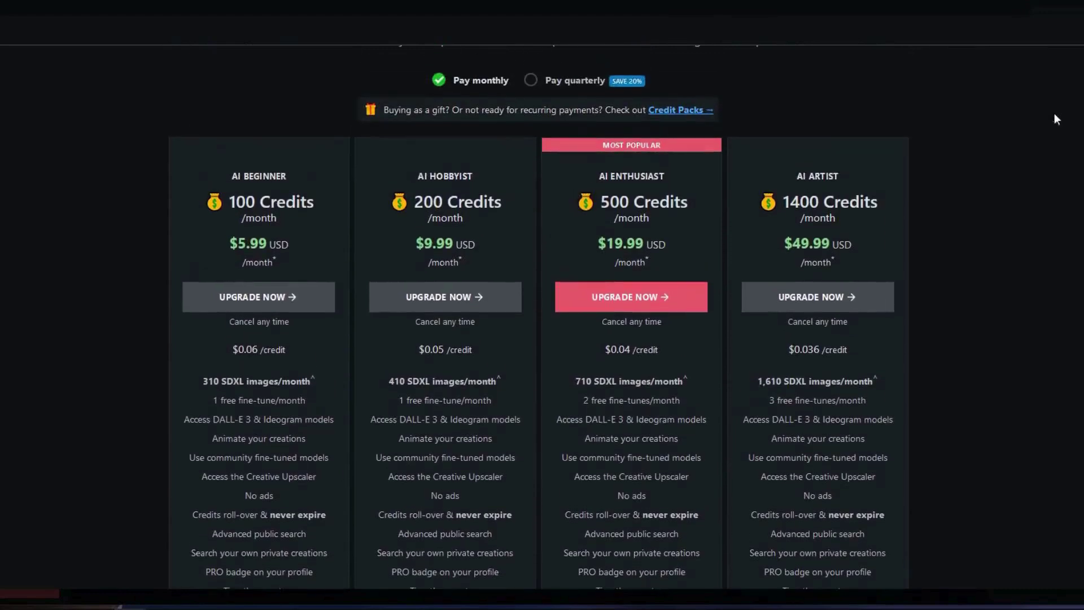
{"action": "left_click", "coordinate": [586, 77]}
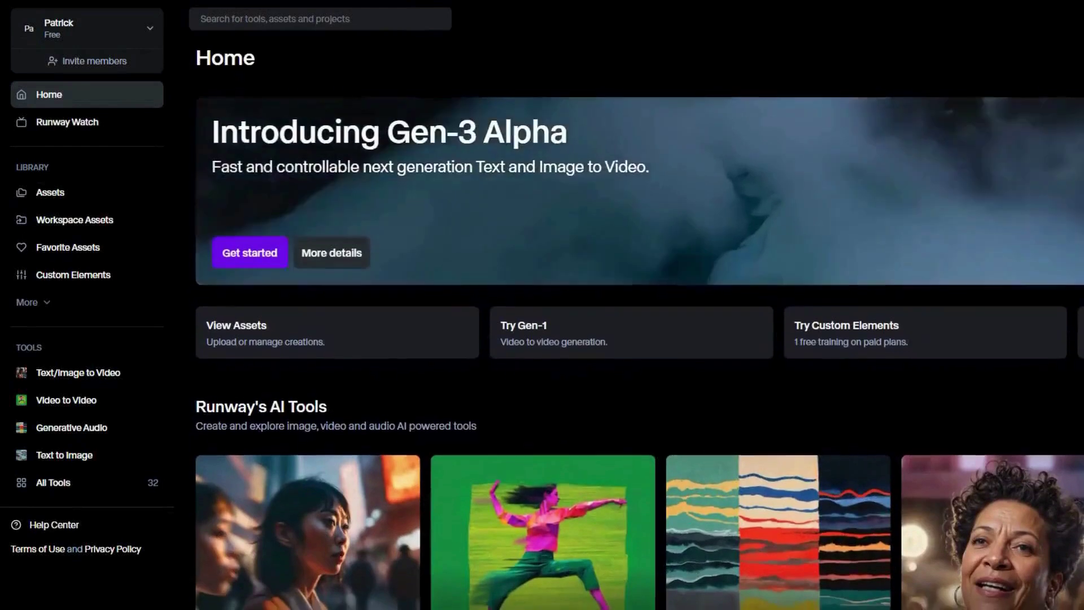
- Scroll down Runway's Home page through the AI Tools section
{"action": "scroll", "coordinate": [640, 337], "scroll_direction": "down", "scroll_amount": 2}
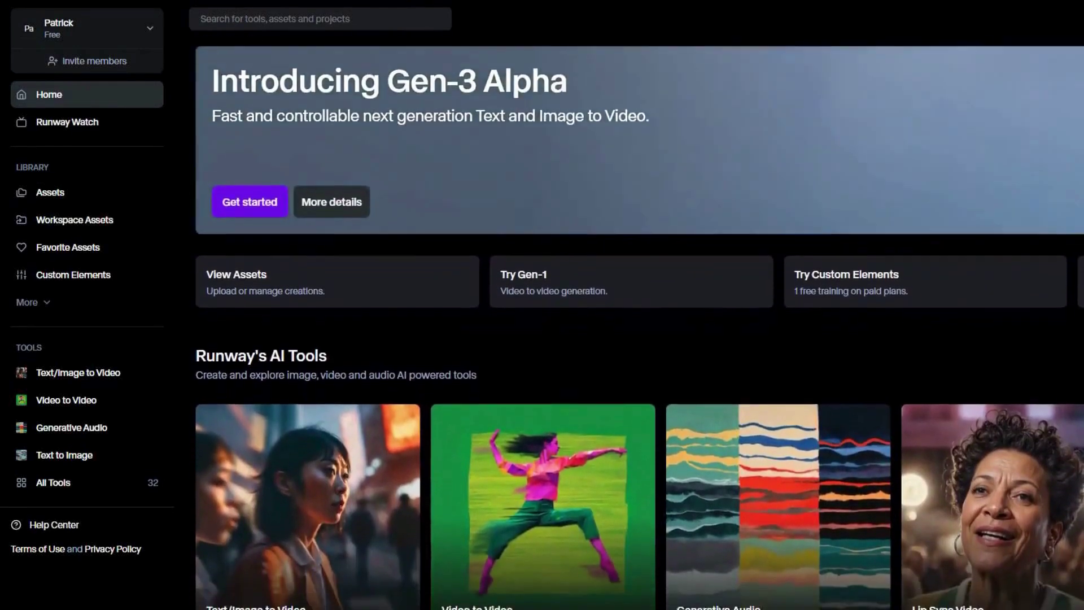
{"action": "scroll", "coordinate": [639, 338], "scroll_direction": "down", "scroll_amount": 3}
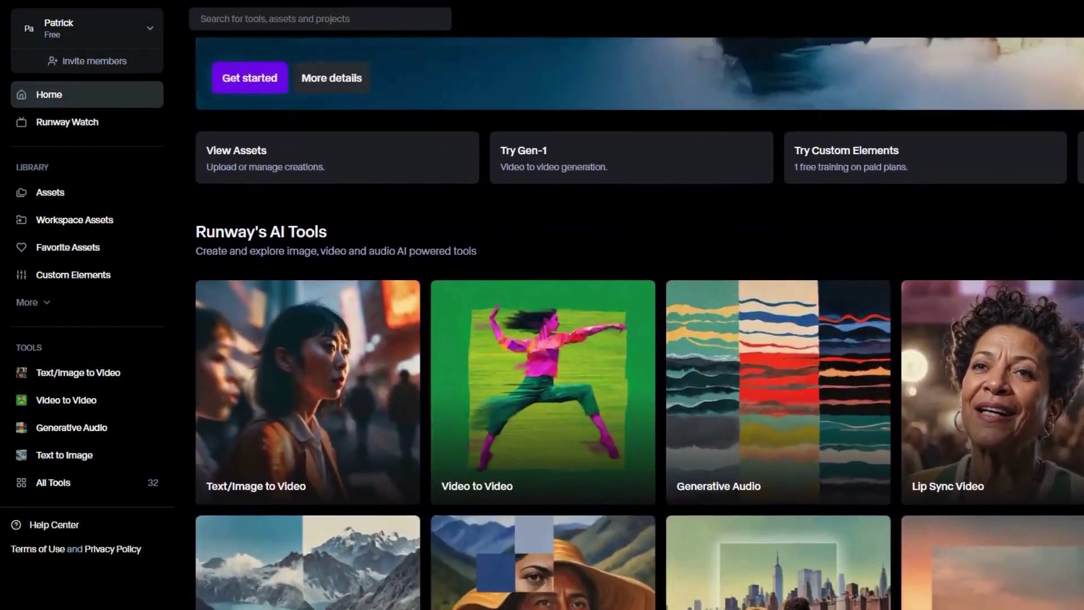
{"action": "scroll", "coordinate": [640, 337], "scroll_direction": "down", "scroll_amount": 3}
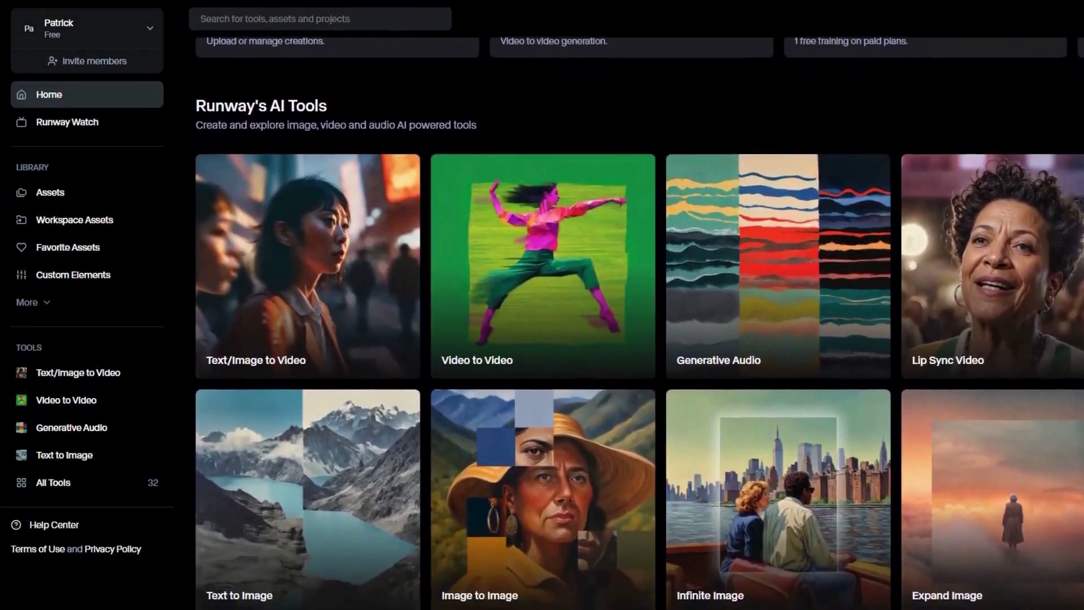
{"action": "scroll", "coordinate": [639, 338], "scroll_direction": "down", "scroll_amount": 3}
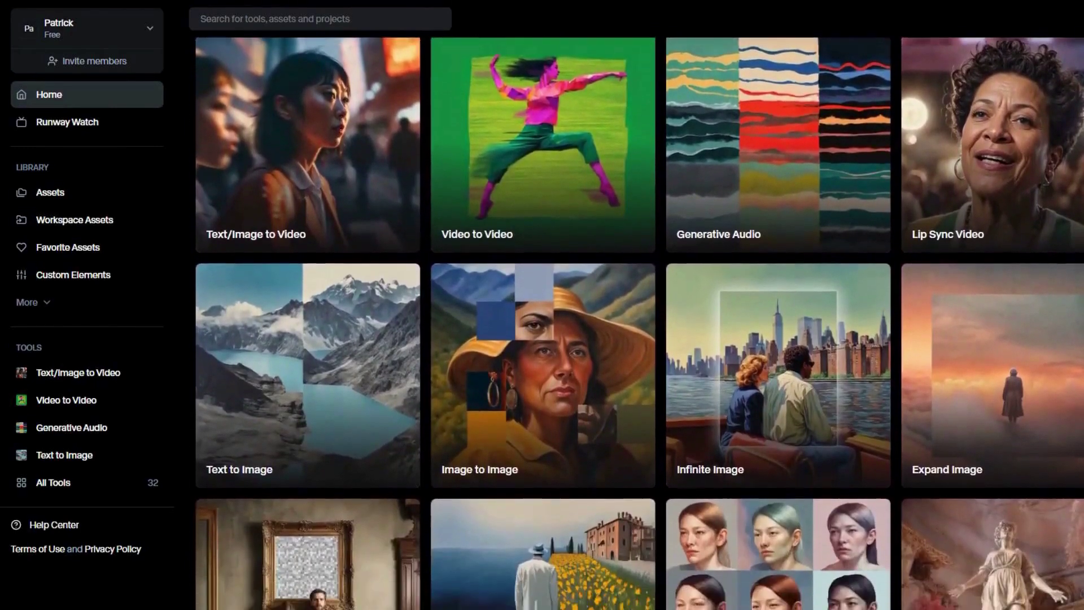
{"action": "scroll", "coordinate": [639, 337], "scroll_direction": "down", "scroll_amount": 3}
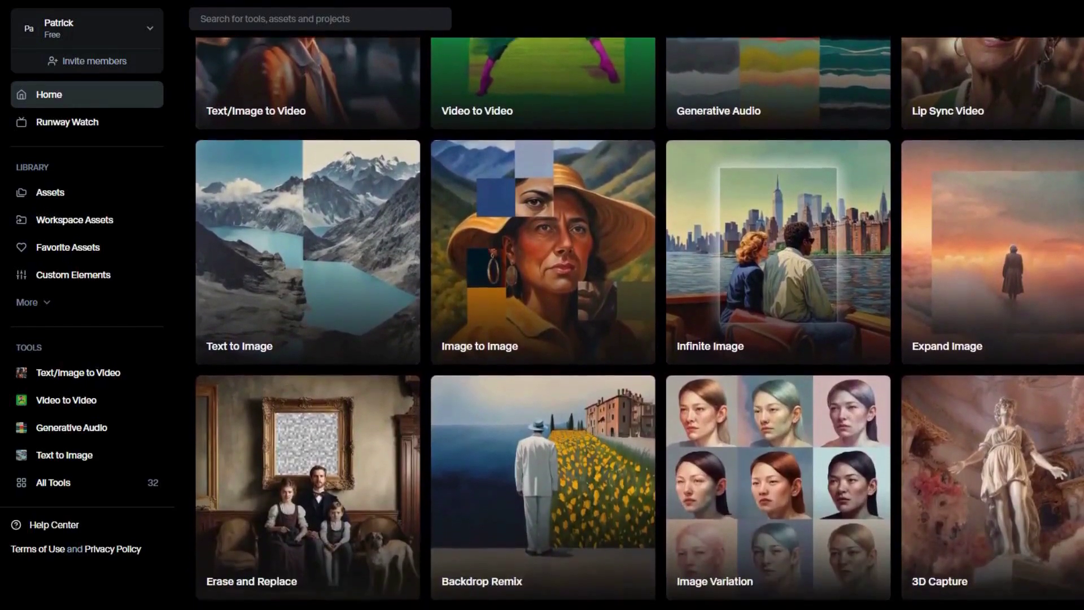
{"action": "scroll", "coordinate": [639, 338], "scroll_direction": "down", "scroll_amount": 3}
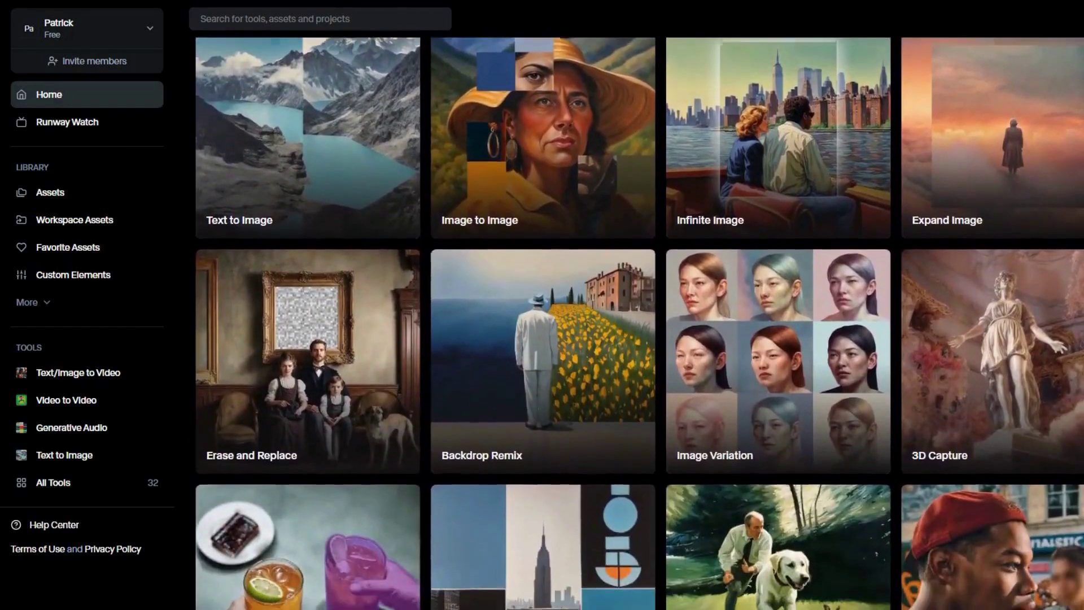
{"action": "scroll", "coordinate": [640, 337], "scroll_direction": "down", "scroll_amount": 2}
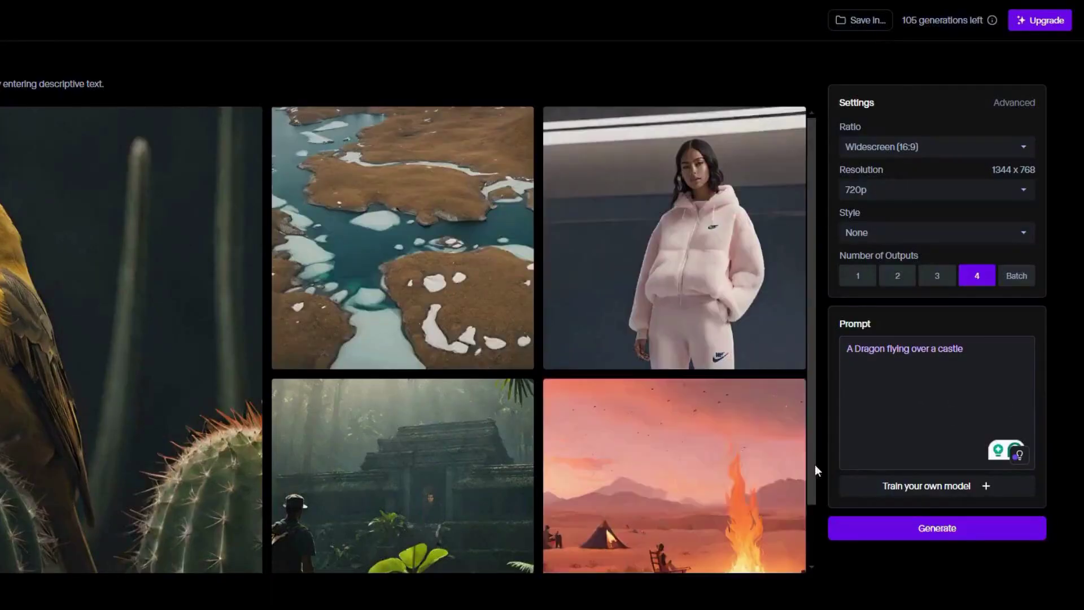
- Generate four dragon-over-castle images, then generate a new batch in the 3D Render style
{"action": "left_click", "coordinate": [921, 533]}
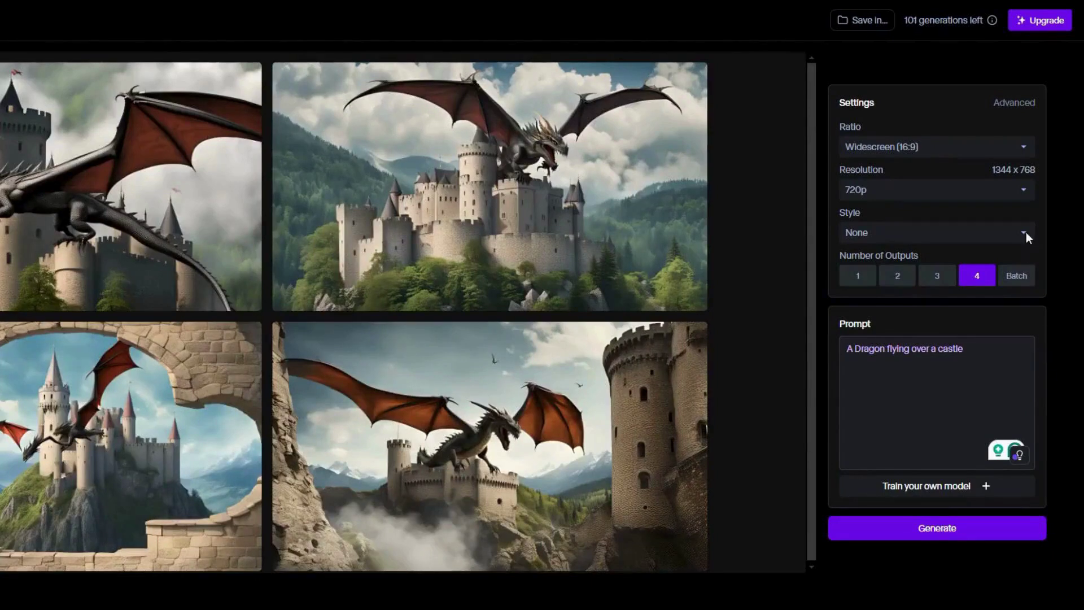
{"action": "left_click", "coordinate": [1026, 233]}
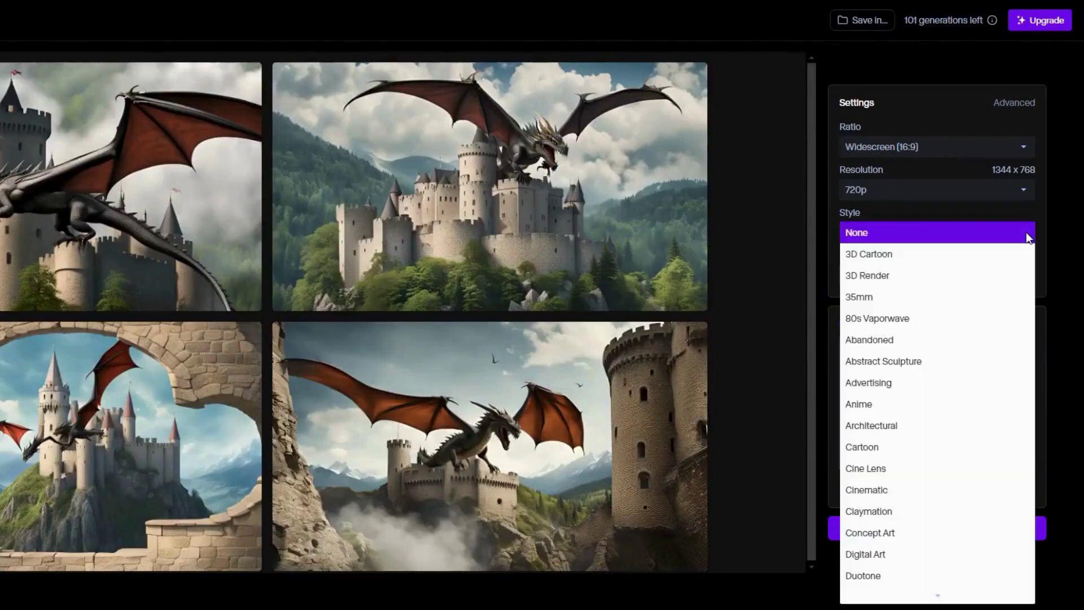
{"action": "left_click", "coordinate": [981, 276]}
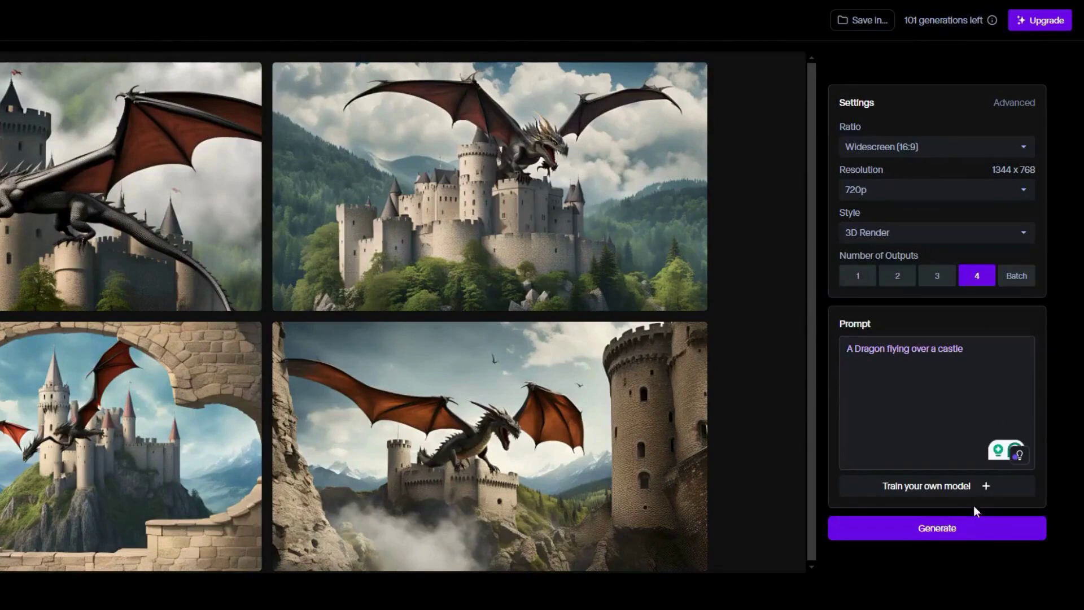
{"action": "left_click", "coordinate": [969, 531]}
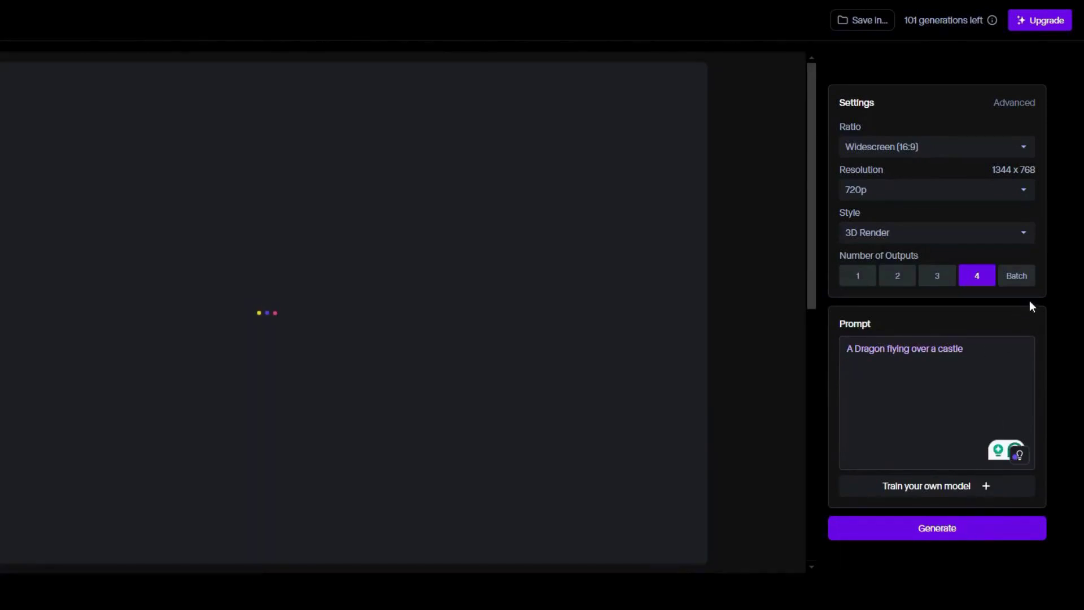